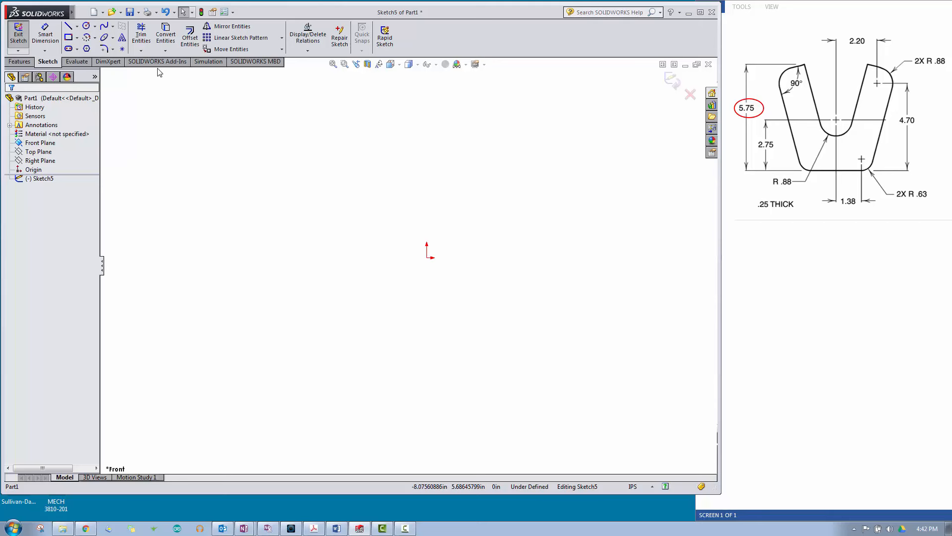
Step: Draw an infinite-length horizontal construction centerline through the sketch origin
left_click(78, 27)
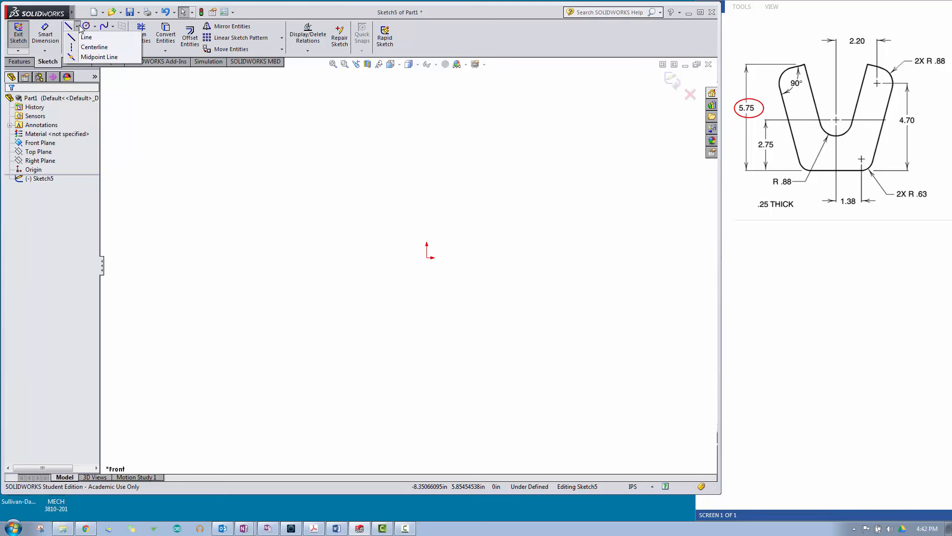
left_click(91, 47)
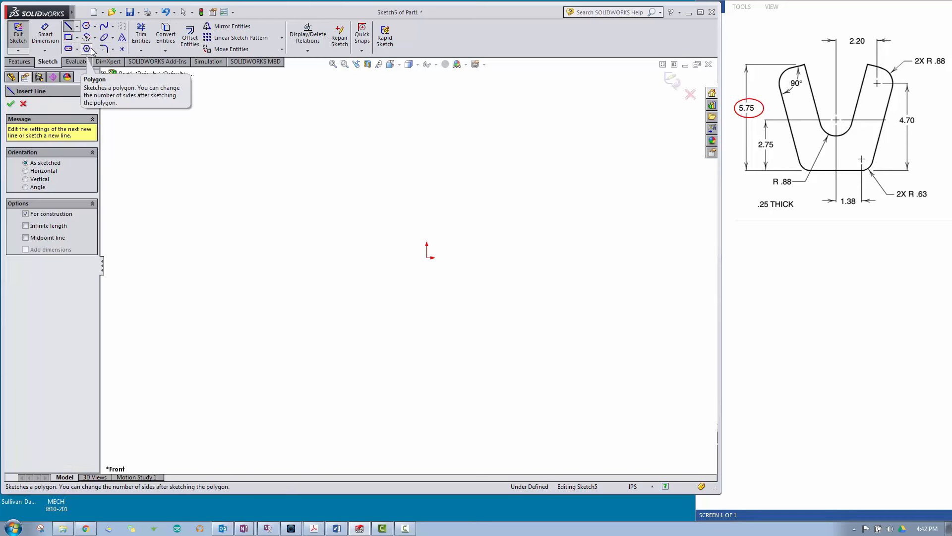
left_click(26, 171)
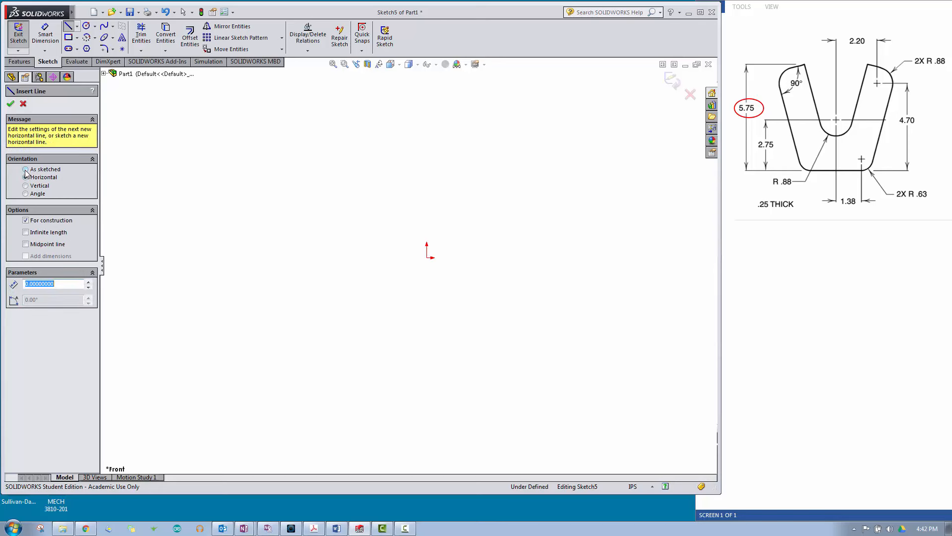
left_click(26, 232)
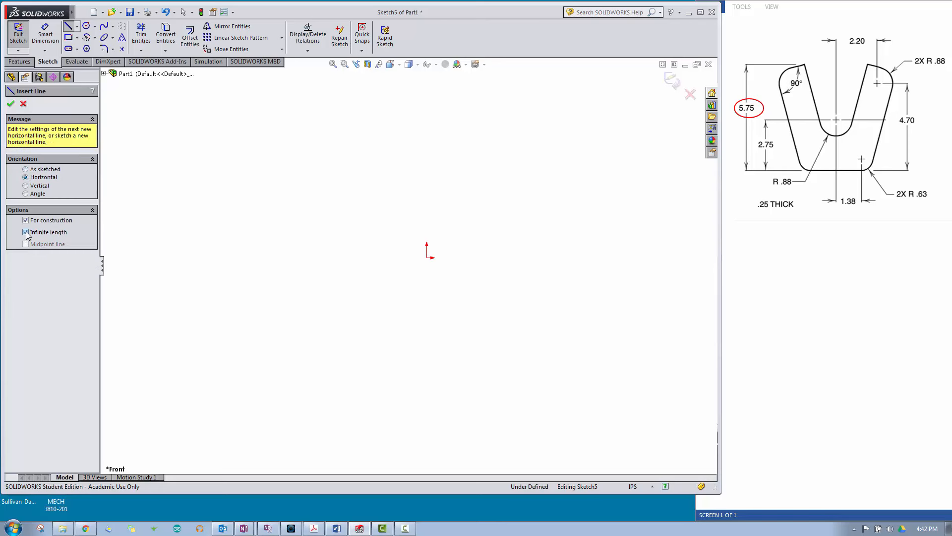
left_click(427, 258)
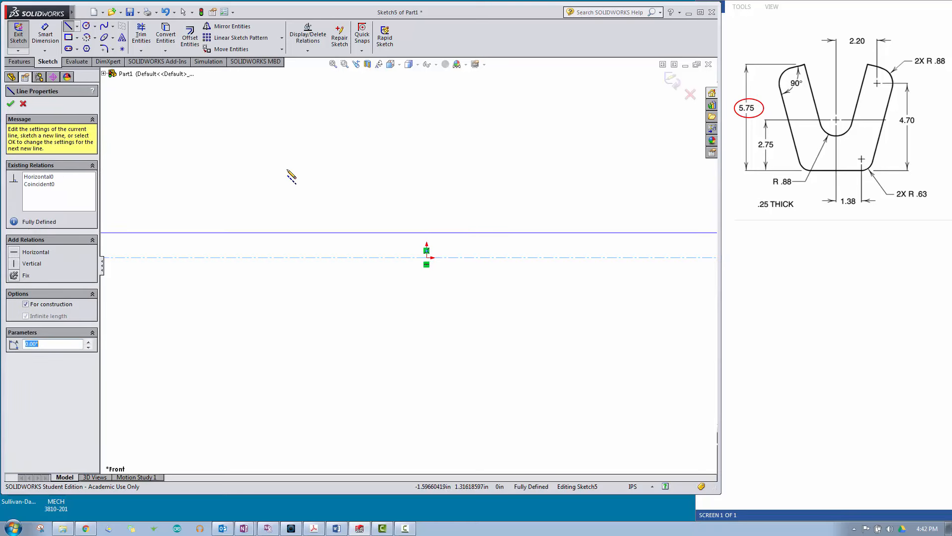
left_click(11, 106)
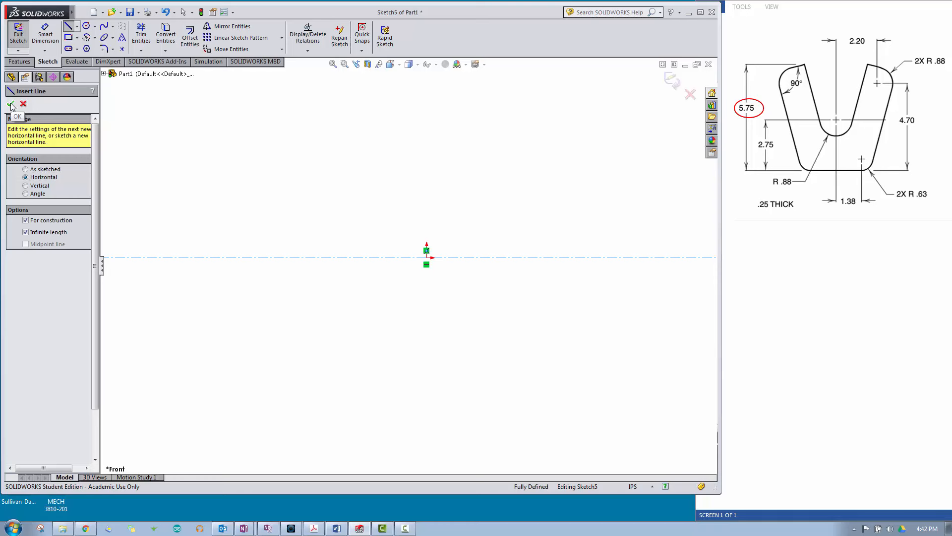
Step: Add an infinite-length vertical construction centerline through the origin and finish the centerline command
left_click(26, 186)
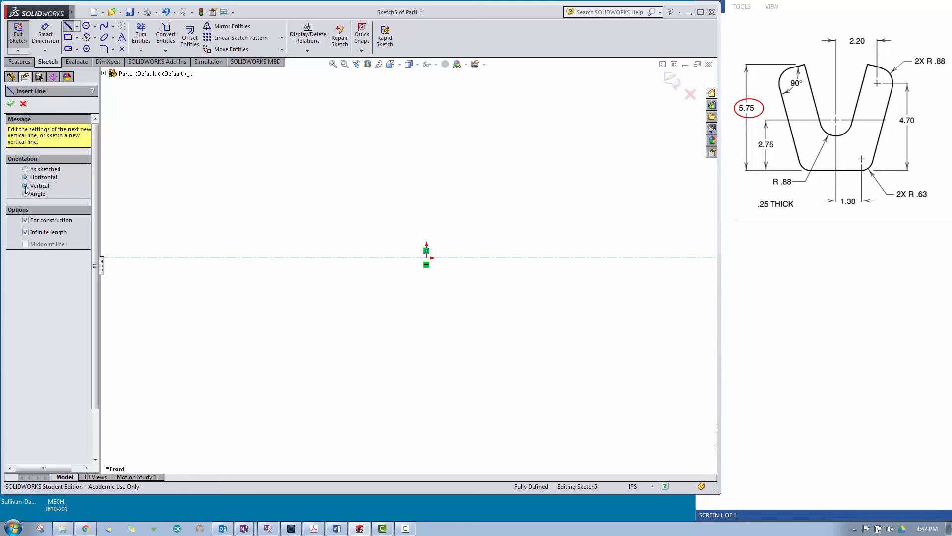
left_click(427, 264)
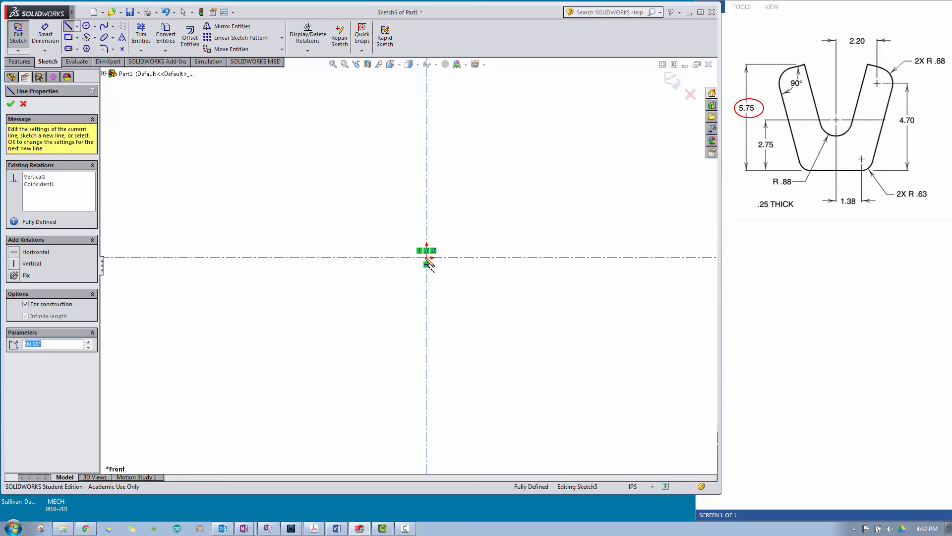
left_click(24, 105)
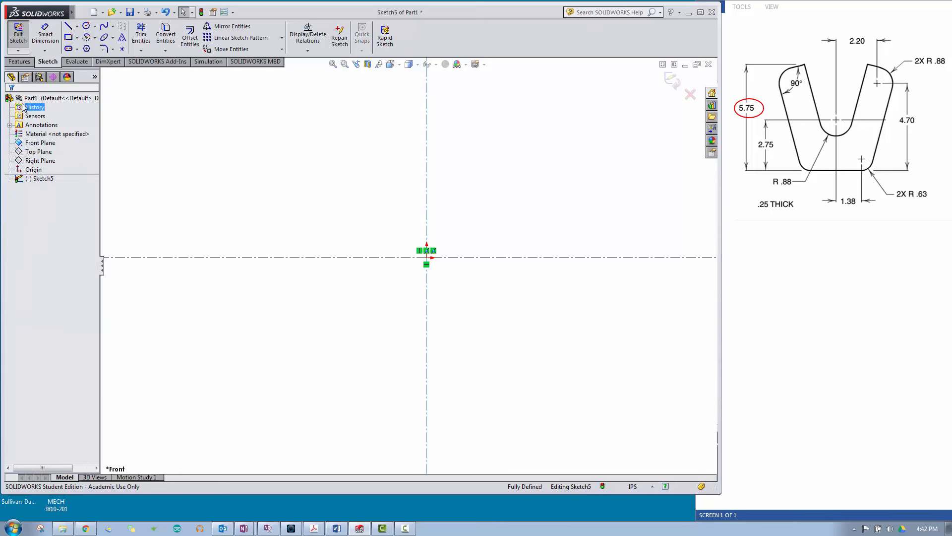
Step: Sketch a circle about 3.39 in in diameter centred on the origin
left_click(86, 25)
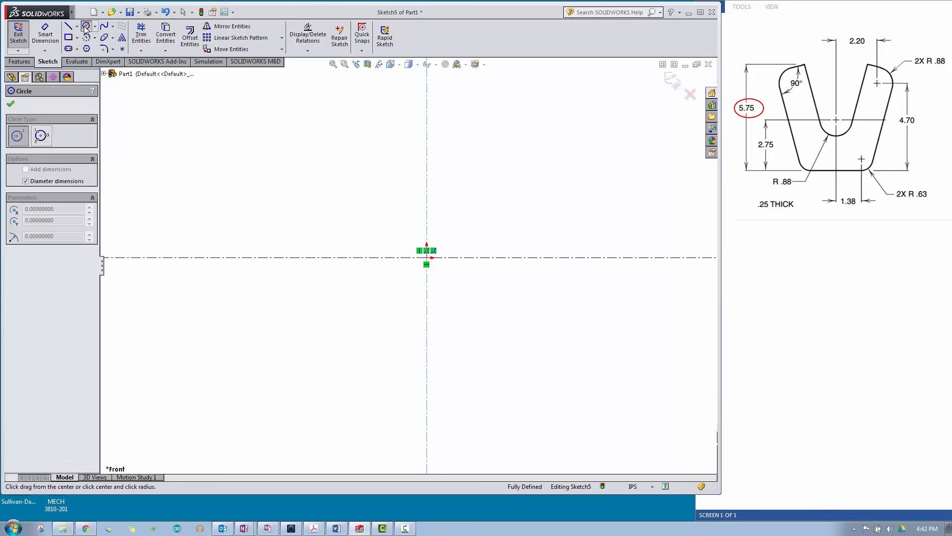
left_click(427, 258)
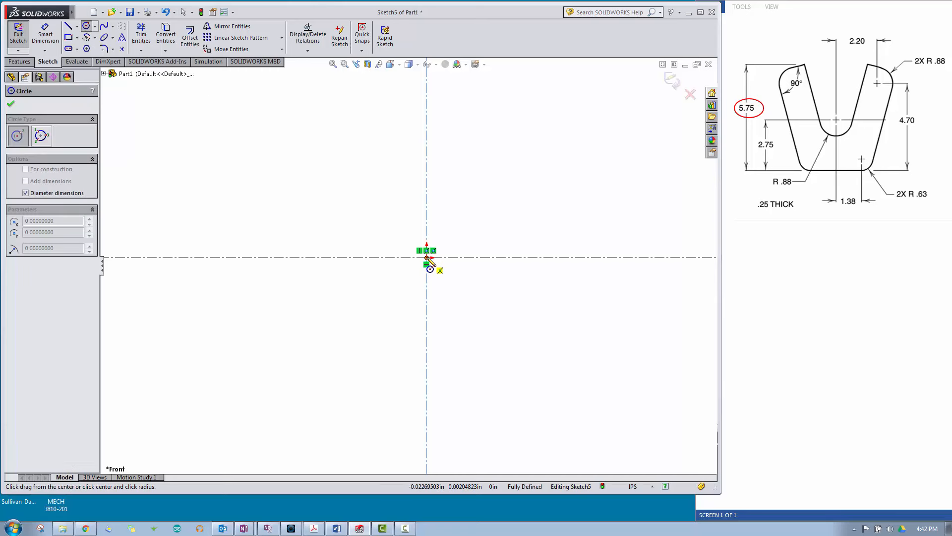
left_click(470, 229)
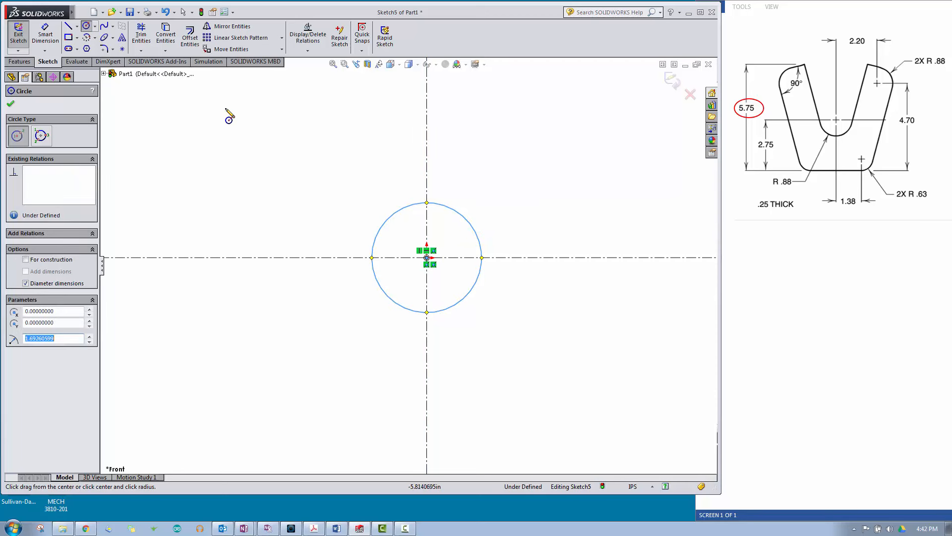
Step: Dimension the central circle's diameter as 2*.88 in and place the dimension text below and to the left of the circle
left_click(49, 35)
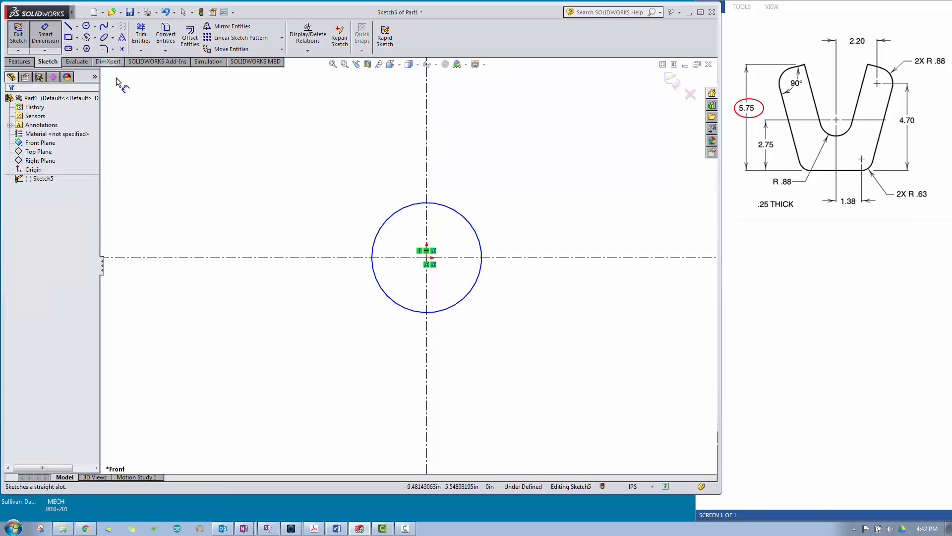
left_click(382, 226)
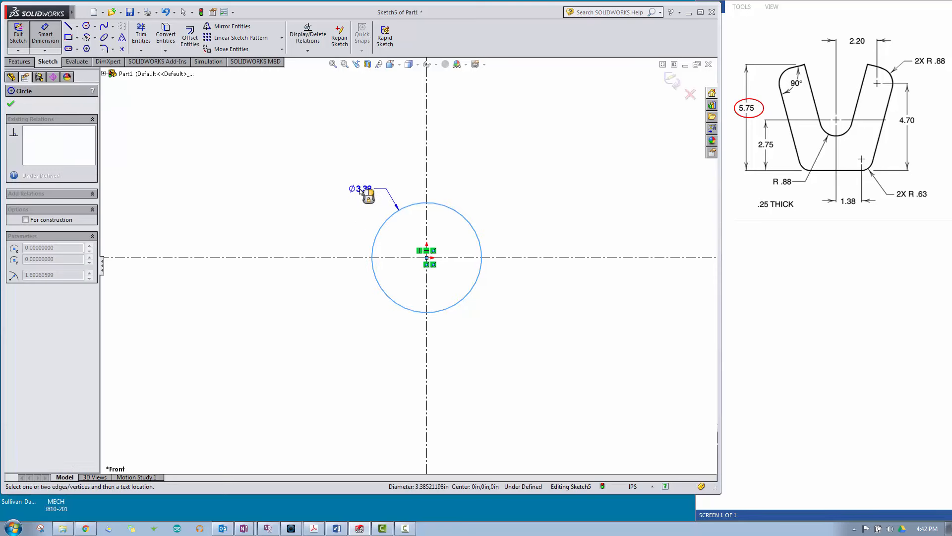
left_click(357, 195)
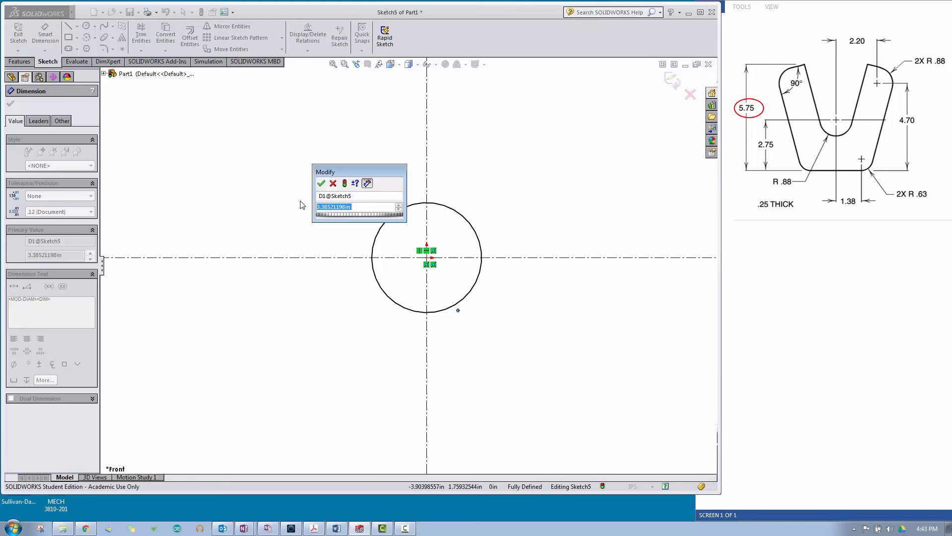
type("2*")
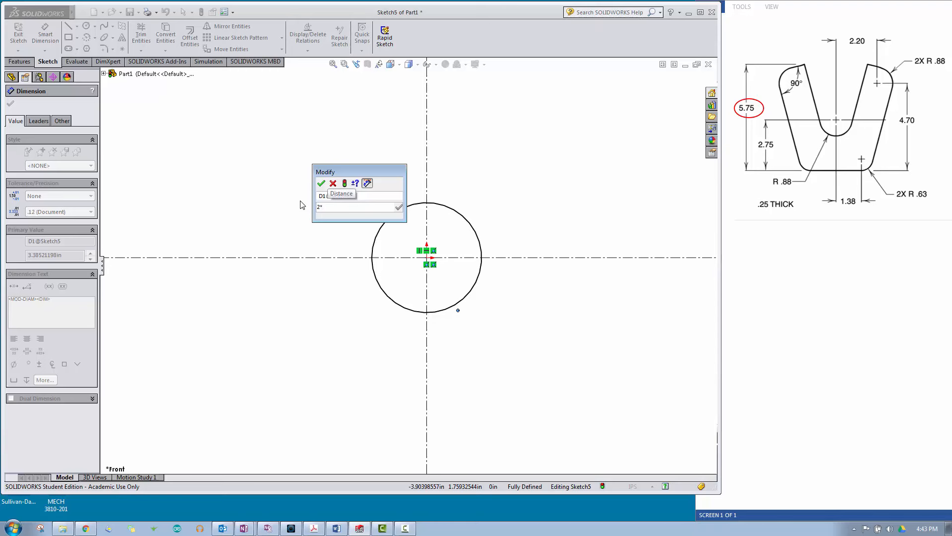
type(".88")
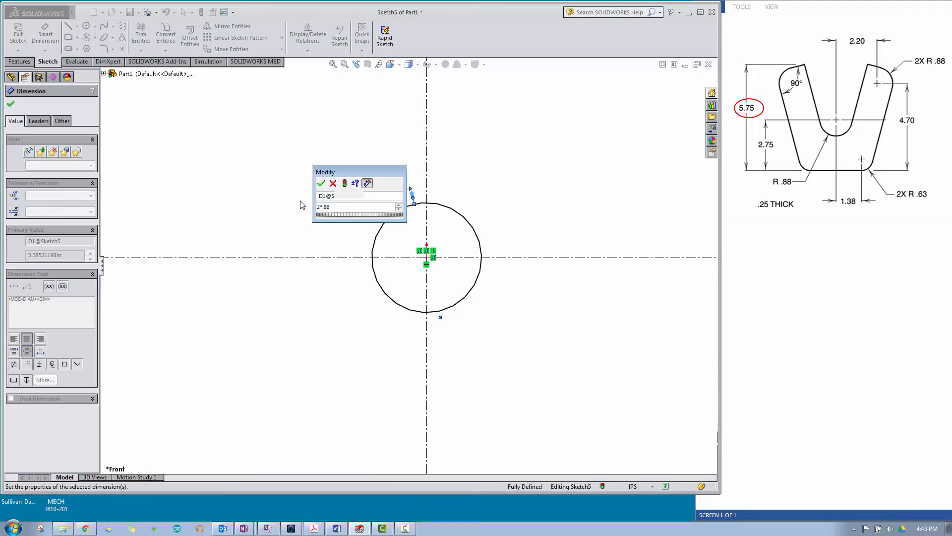
key("Return")
left_click_drag(361, 188, 342, 346)
left_click(272, 349)
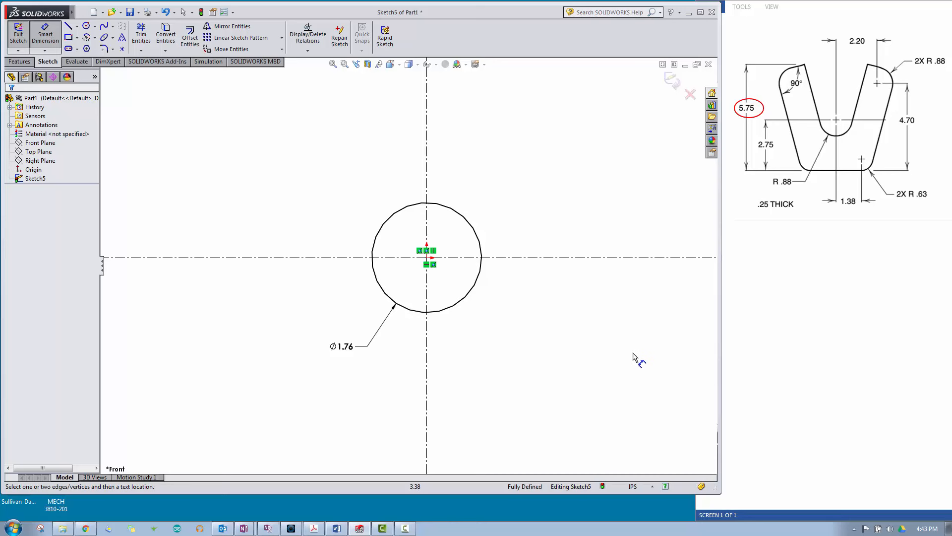
Step: Sketch four small circles around the central one, one per quadrant, the lower right about 1.06 in and lower left about 0.71 in in diameter
key("z")
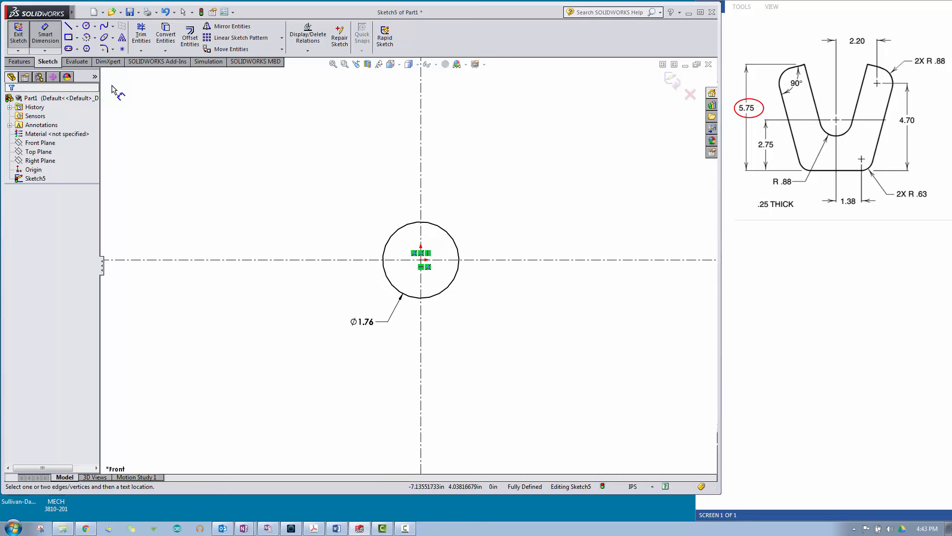
left_click(86, 26)
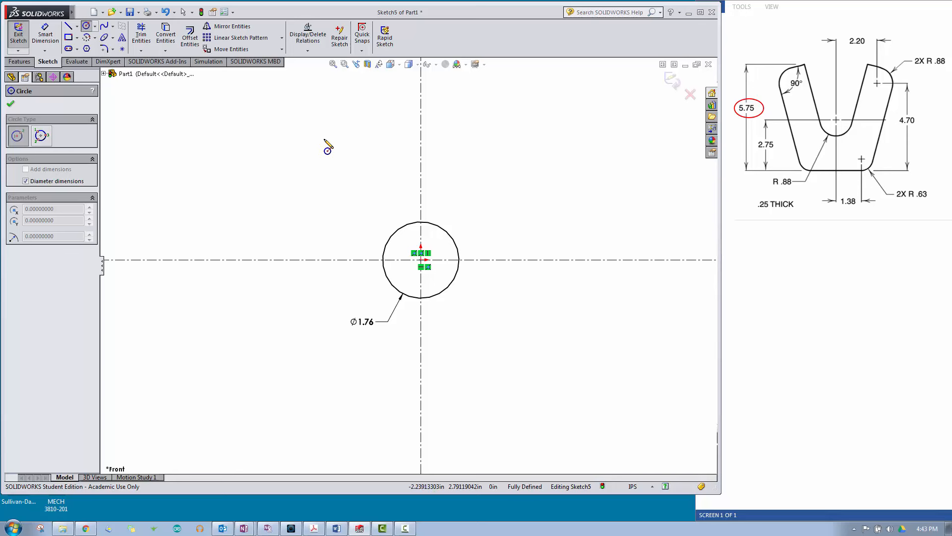
left_click_drag(326, 139, 341, 149)
left_click_drag(516, 133, 521, 143)
left_click_drag(509, 329, 519, 351)
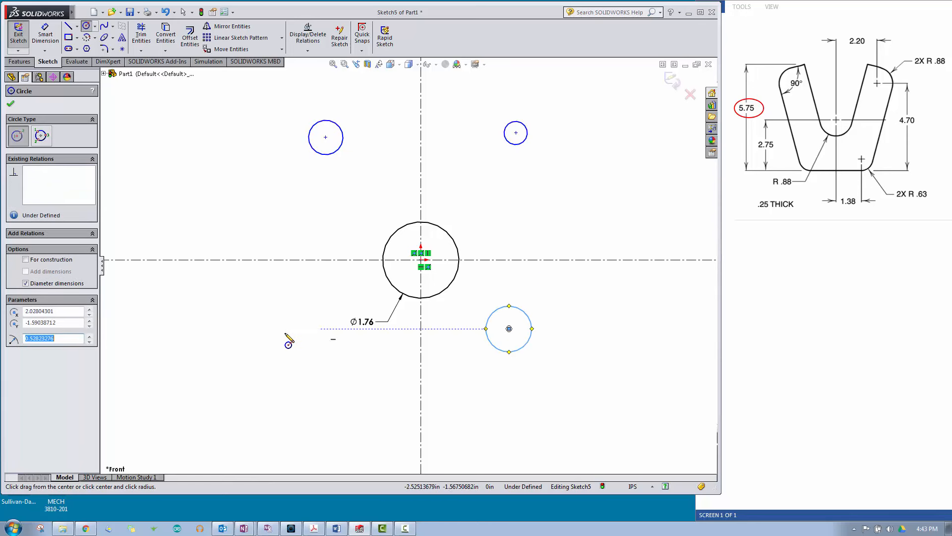
left_click_drag(295, 342, 299, 357)
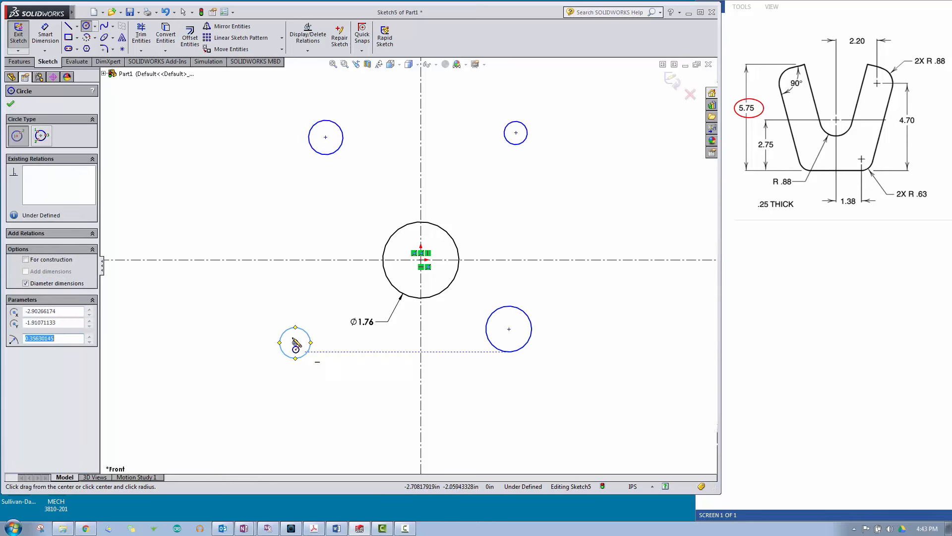
left_click(10, 104)
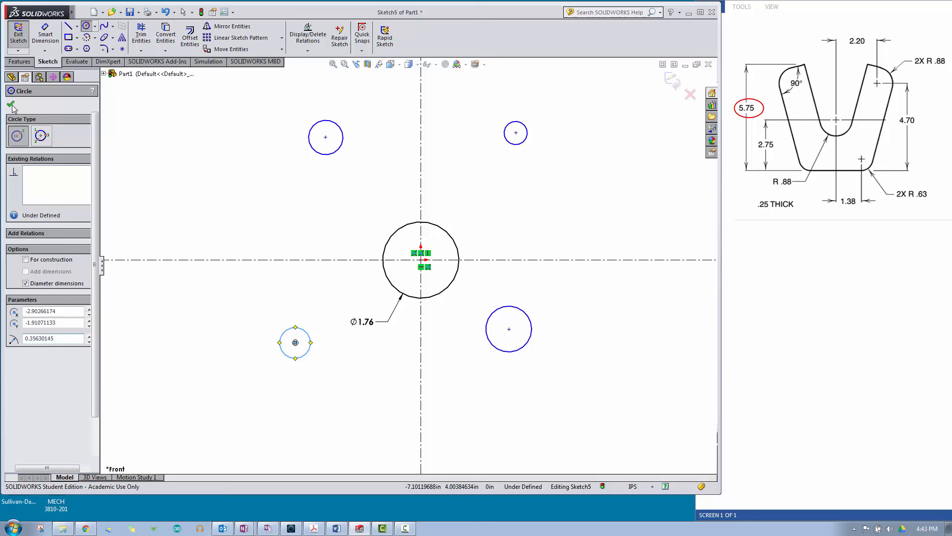
left_click(170, 356)
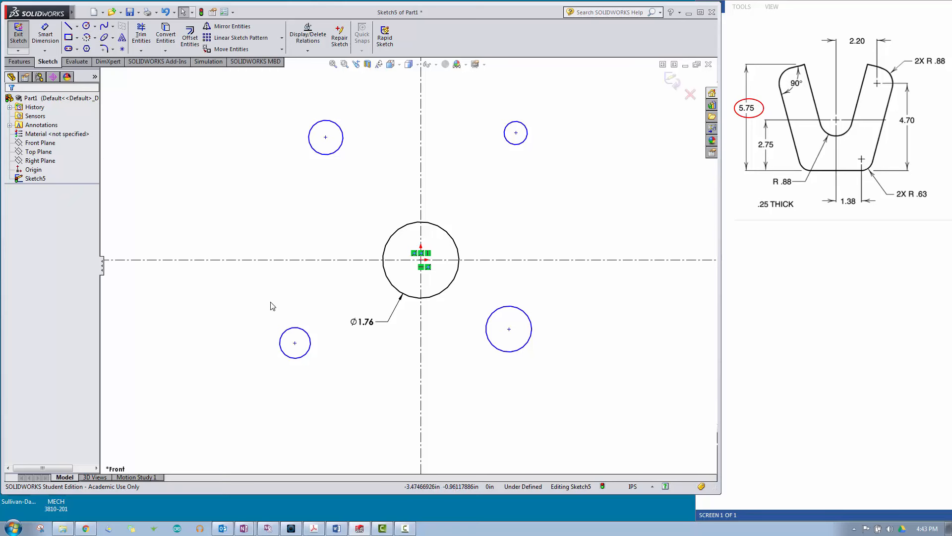
Step: Add an Equal relation between the two lower circles
left_click(297, 334)
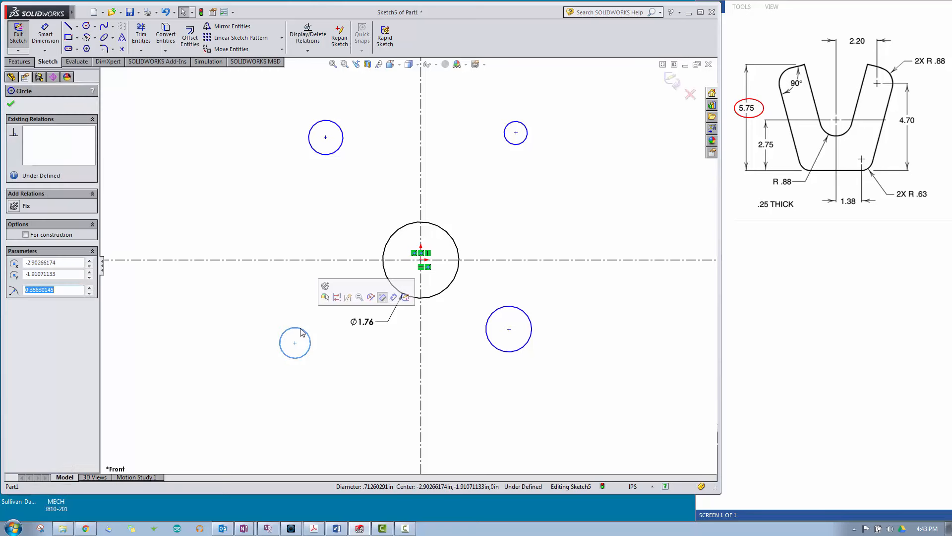
left_click(496, 313, "ctrl")
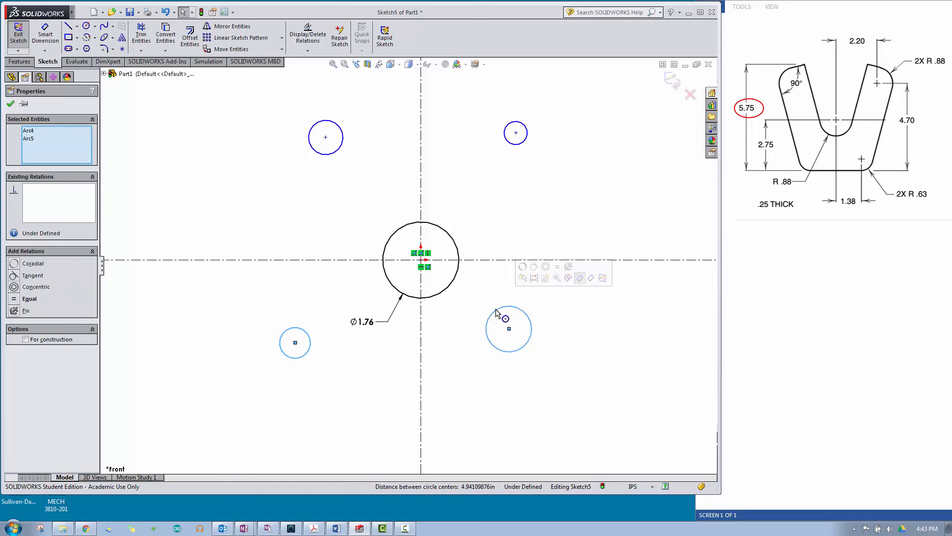
left_click(558, 267)
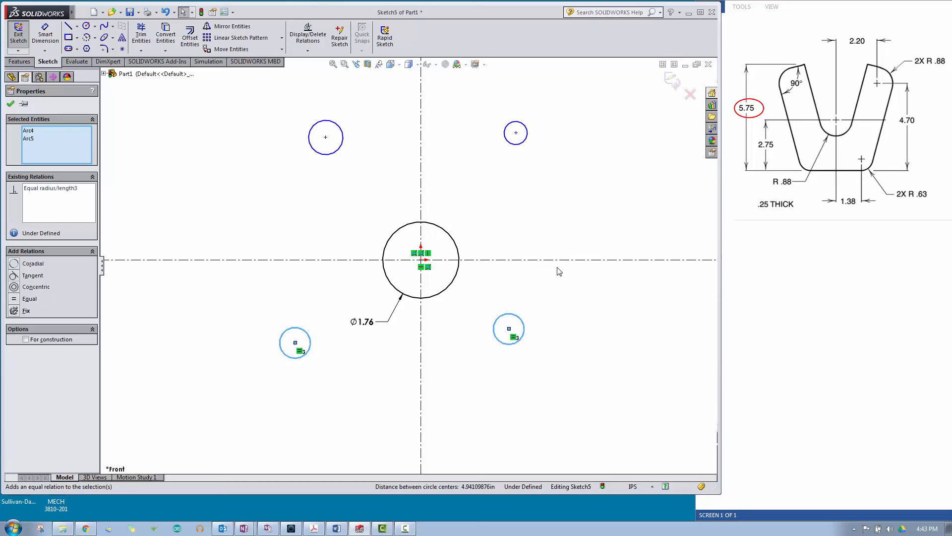
left_click(571, 312)
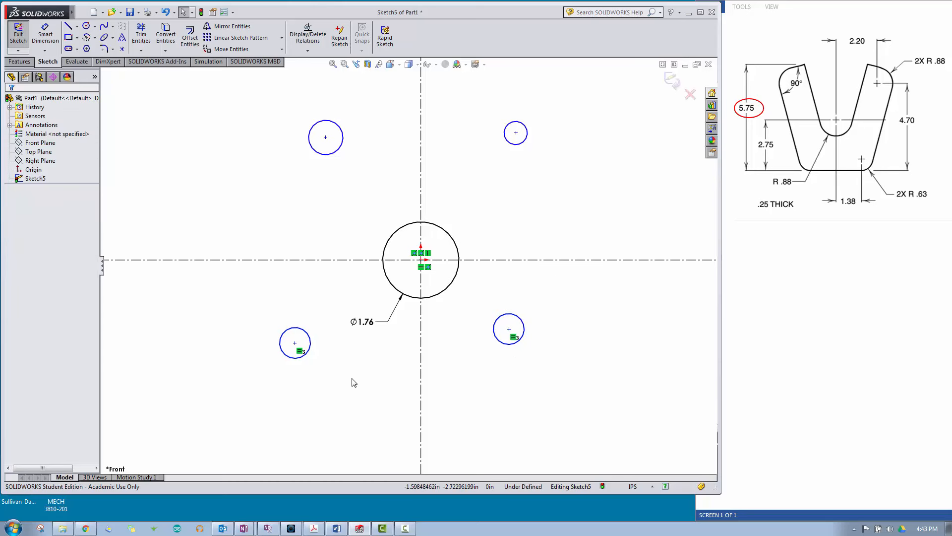
Step: Add a Horizontal relation between the center points of the two lower circles
left_click(296, 343)
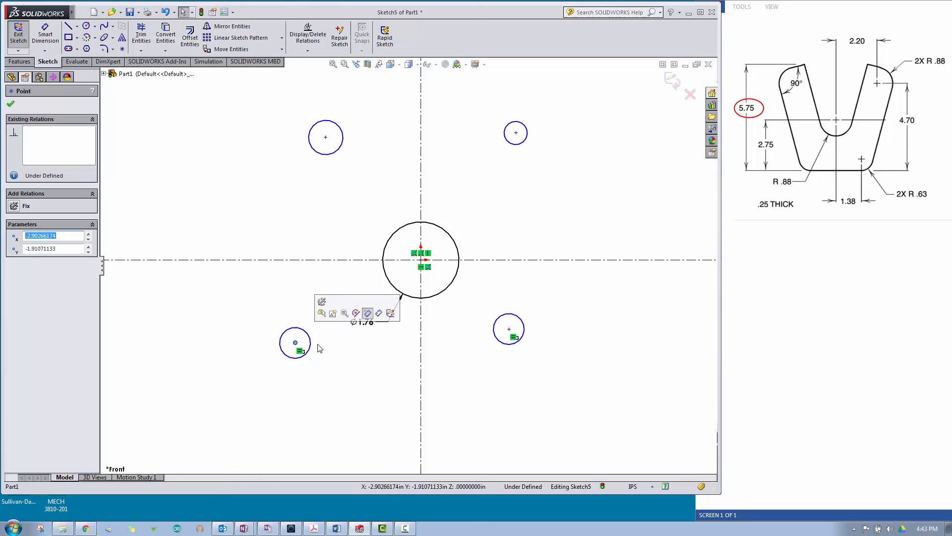
left_click(510, 330, "ctrl")
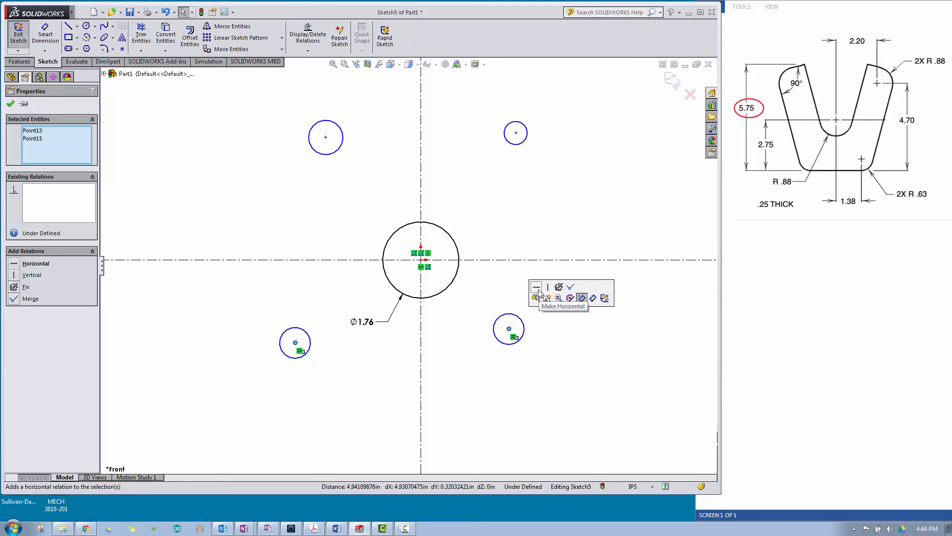
left_click(536, 287)
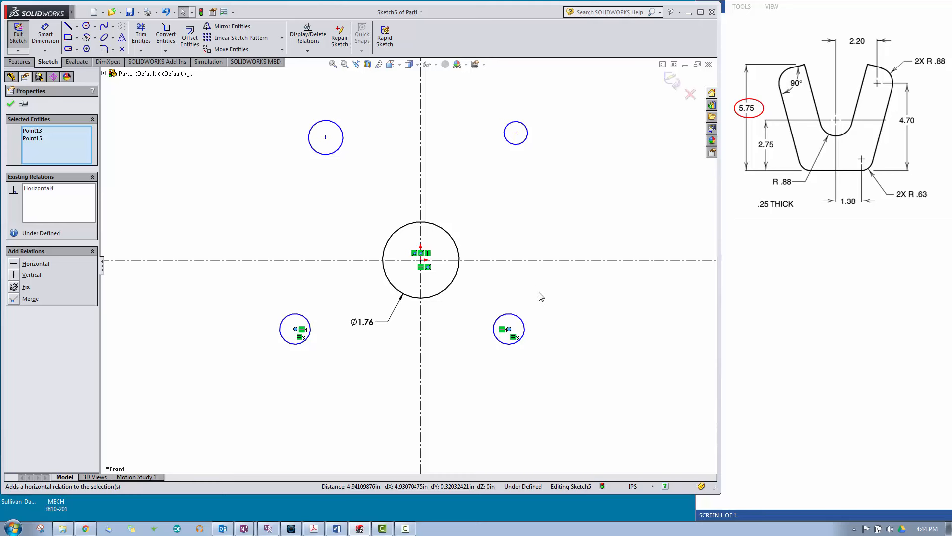
left_click(571, 377)
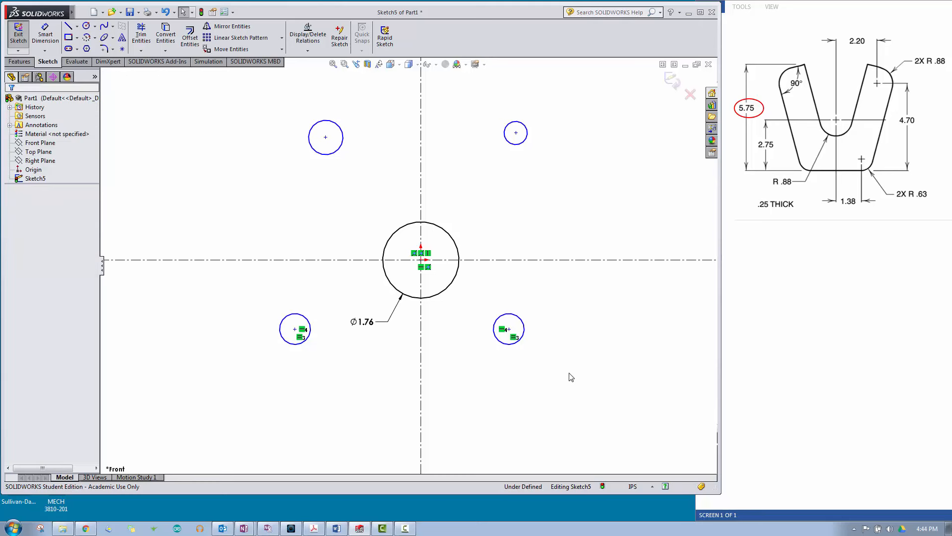
Step: Make the two lower circles' center points symmetric about the vertical centerline
left_click(296, 329)
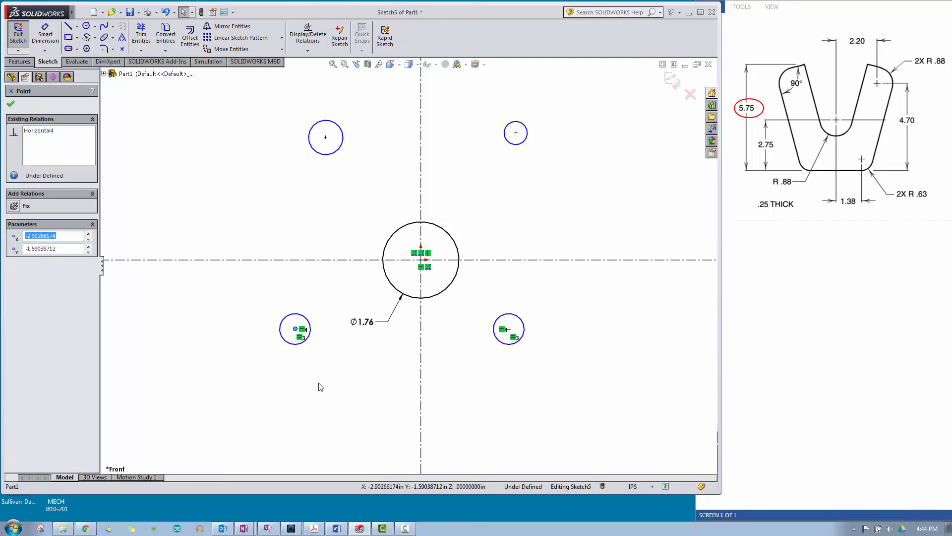
left_click(421, 359, "ctrl")
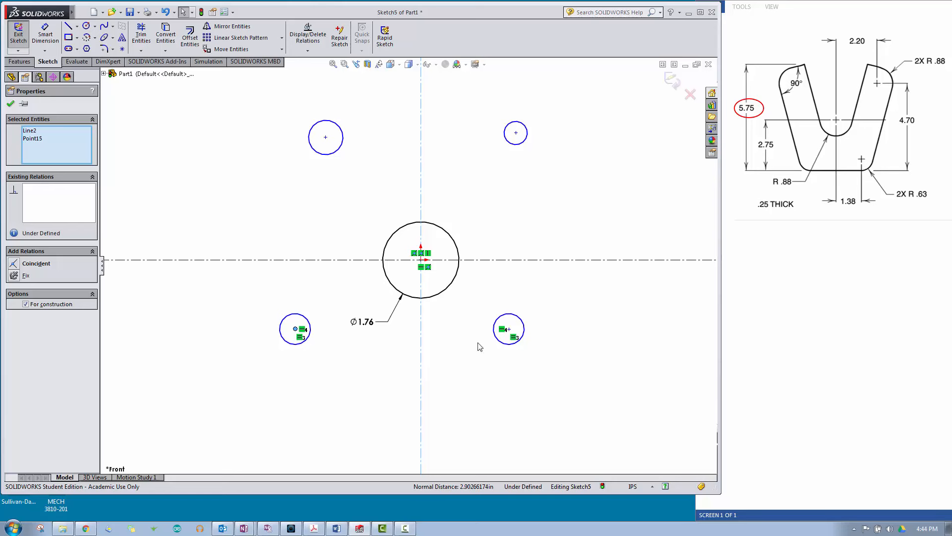
left_click(509, 329, "ctrl")
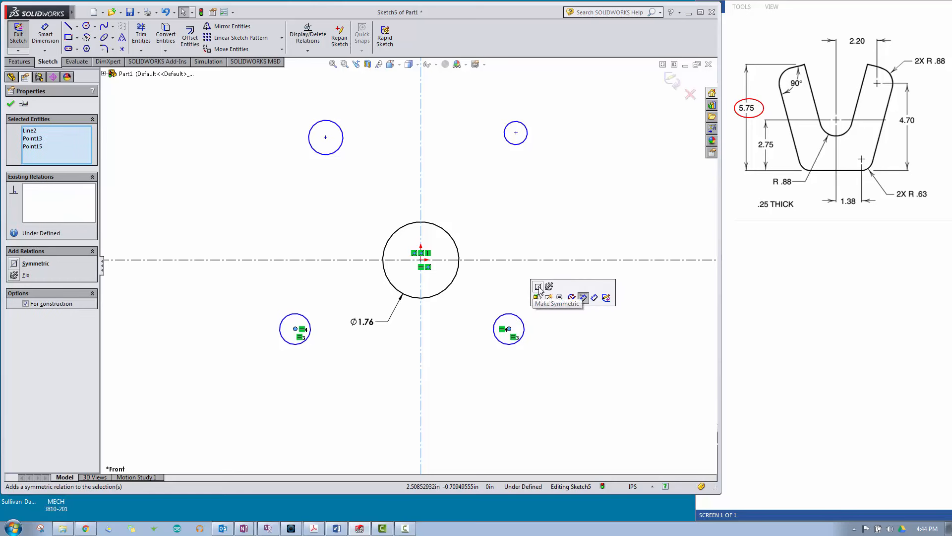
left_click(538, 287)
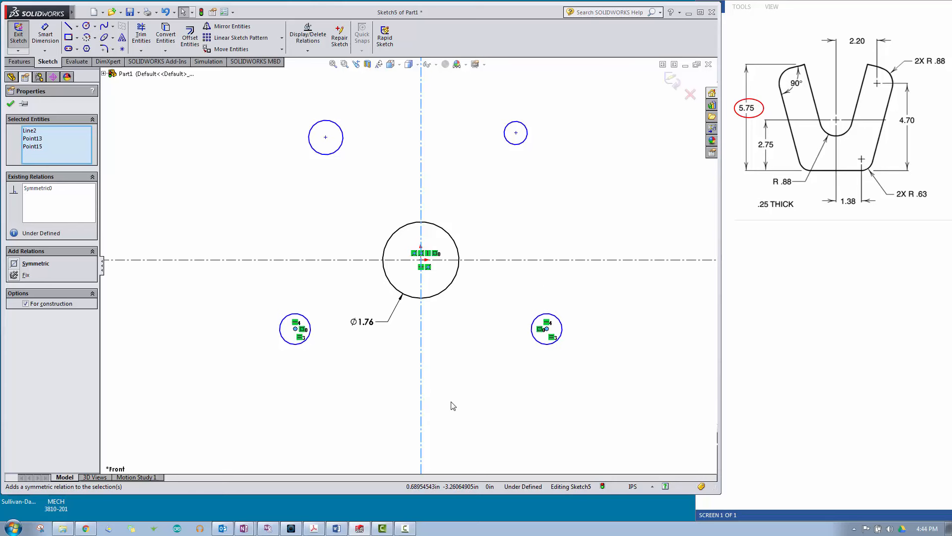
Step: Dimension the horizontal distance from the vertical centerline to the lower right circle's center as 1.38 in
key("Escape")
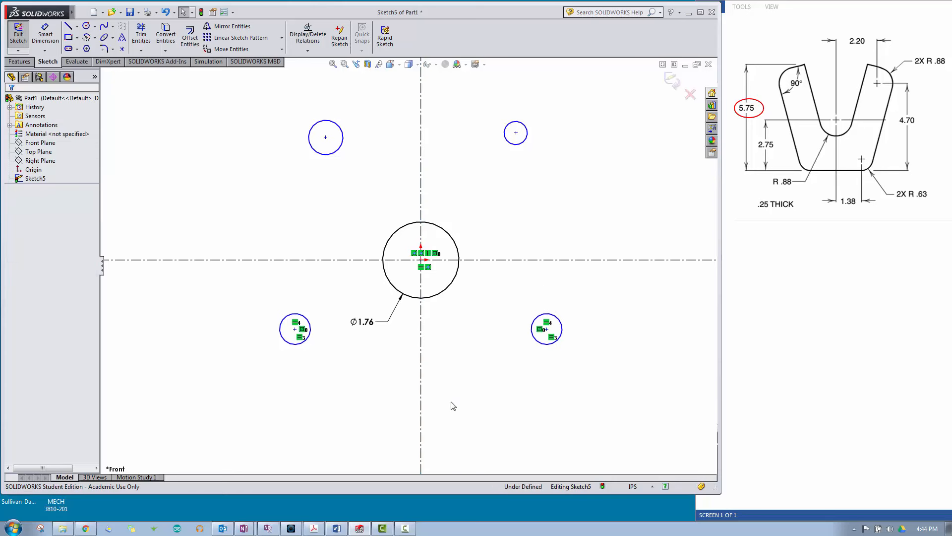
left_click(45, 31)
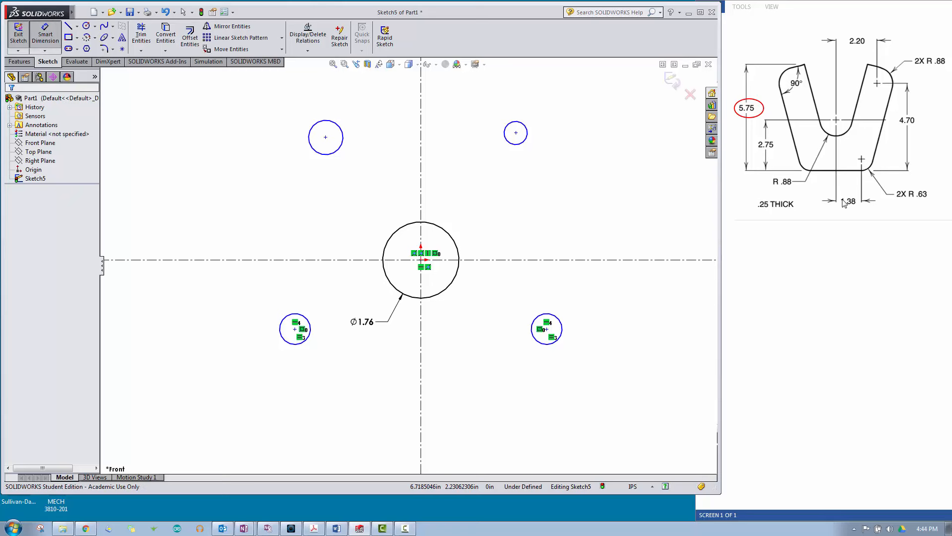
left_click(422, 354)
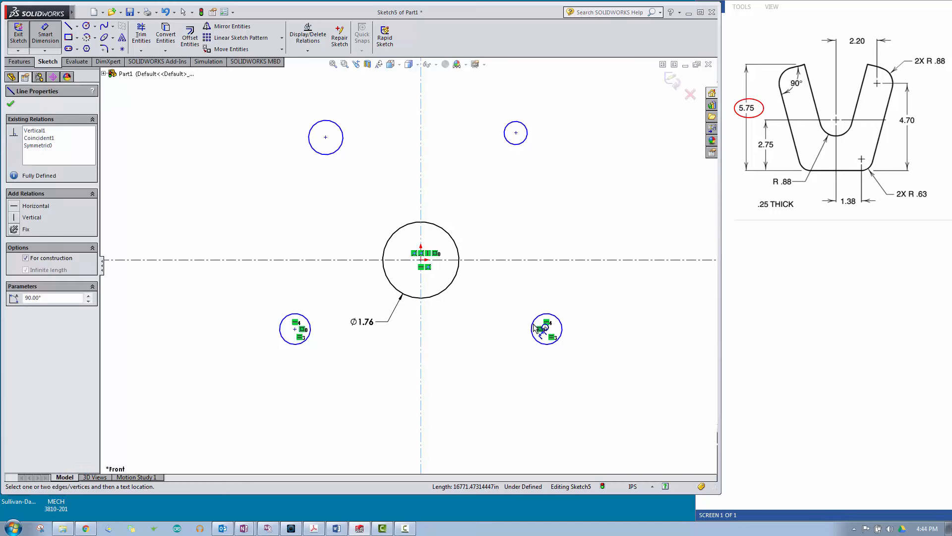
left_click(547, 332)
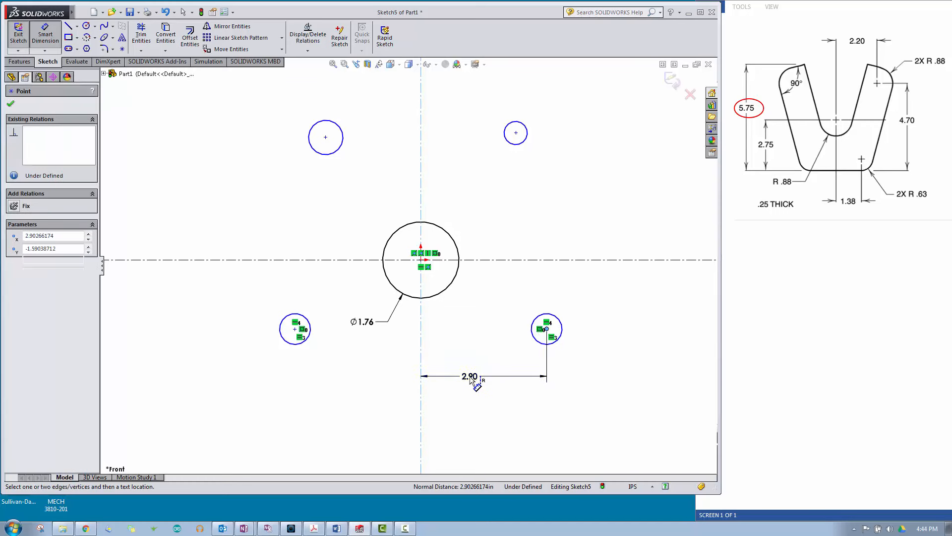
left_click(476, 383)
type("1.38")
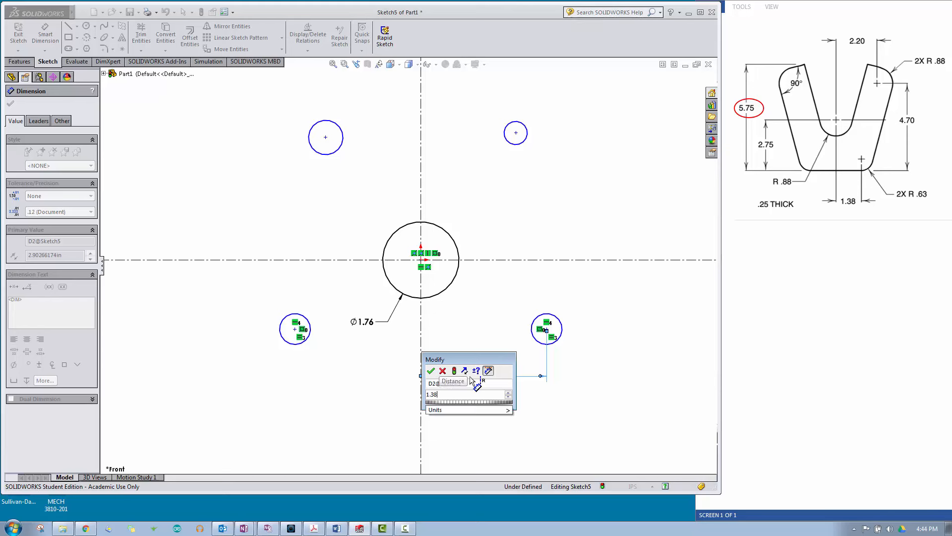
key("Return")
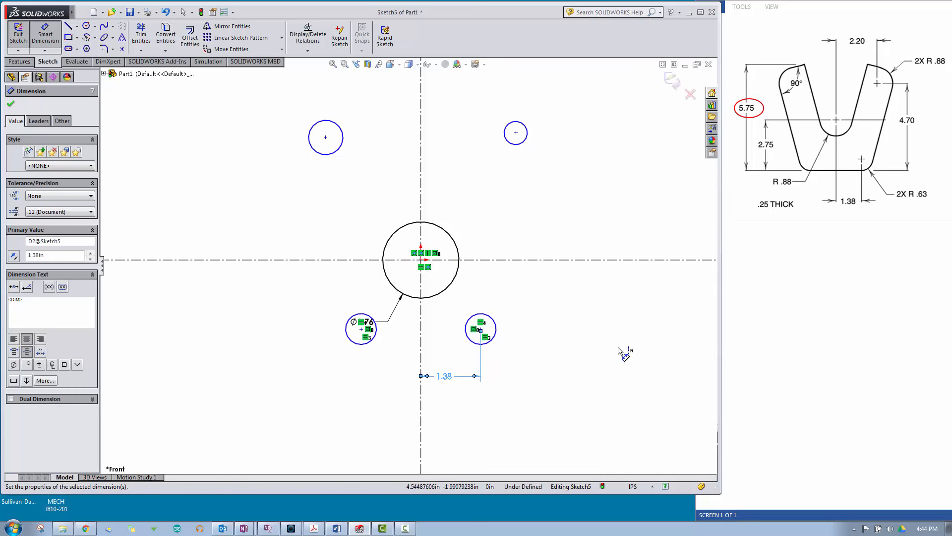
right_click(566, 204)
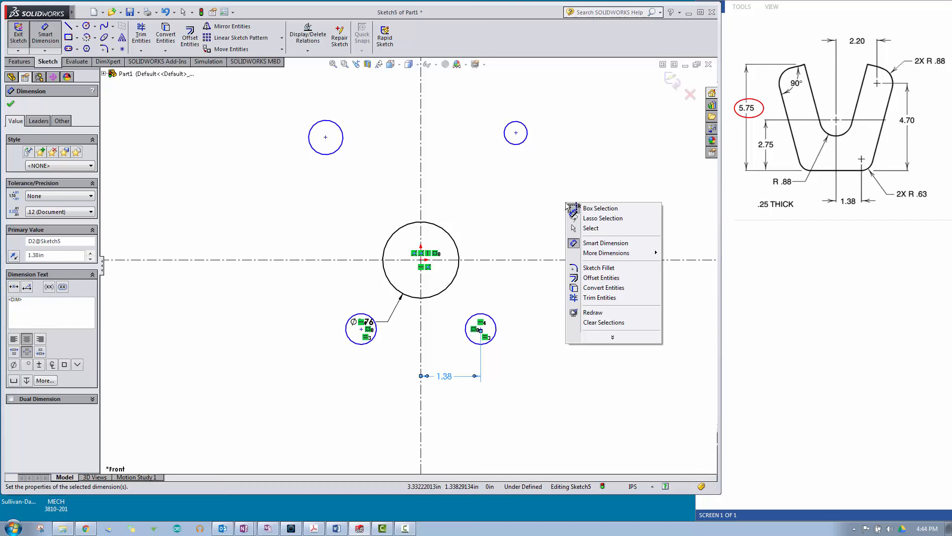
left_click(578, 228)
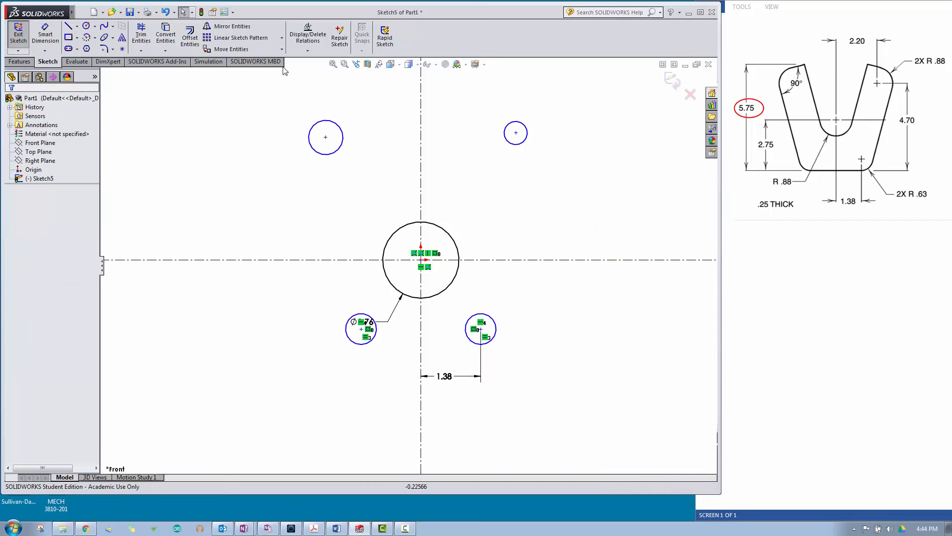
Step: Sketch a horizontal line joining the lowest points of the two lower circles
left_click(69, 28)
scroll(392, 367, "down", 5)
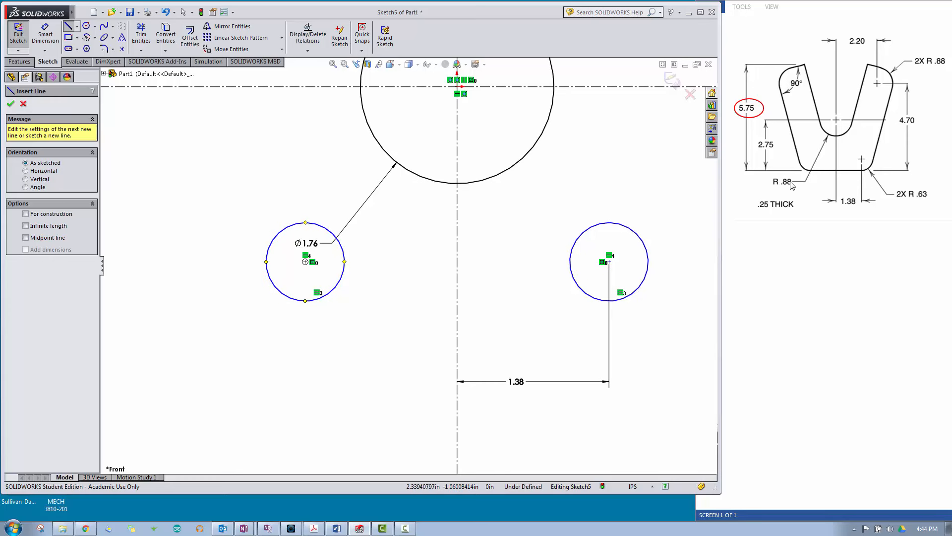
left_click(305, 300)
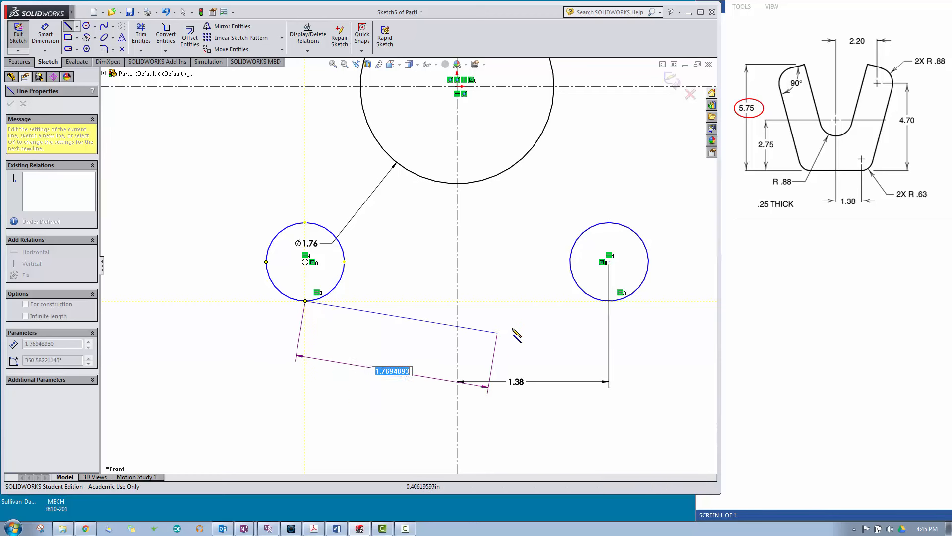
double_click(610, 301)
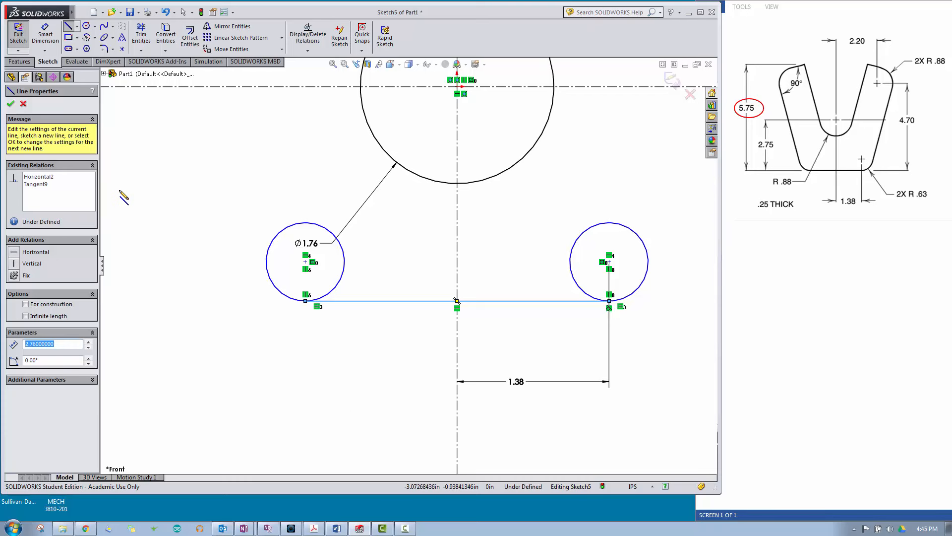
Step: Dimension the vertical distance from the horizontal centerline to the bottom line as 2.75 in
left_click(44, 36)
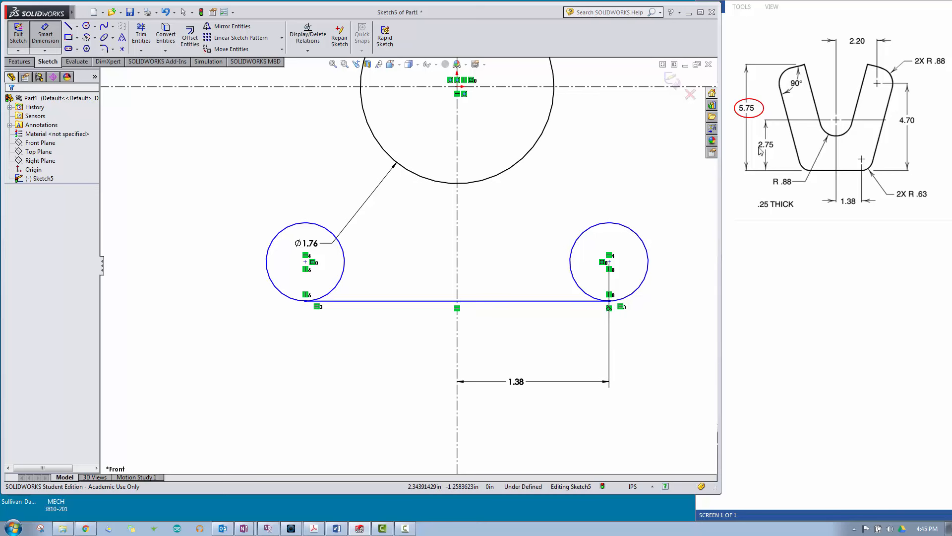
left_click(339, 87)
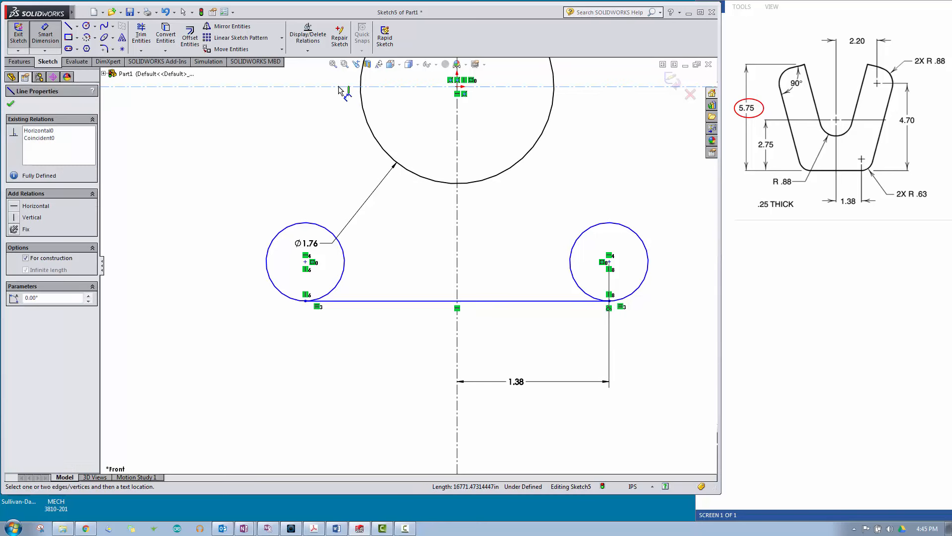
left_click(415, 301)
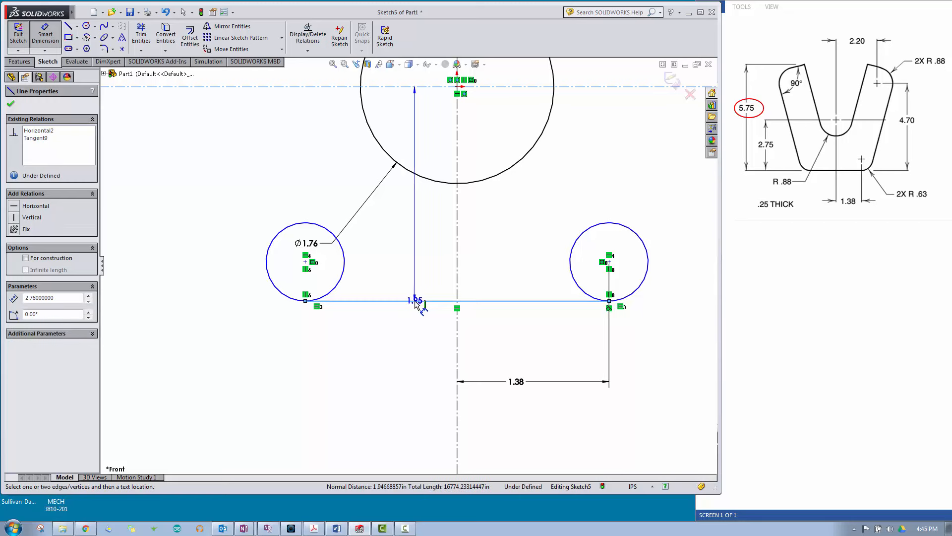
left_click(160, 200)
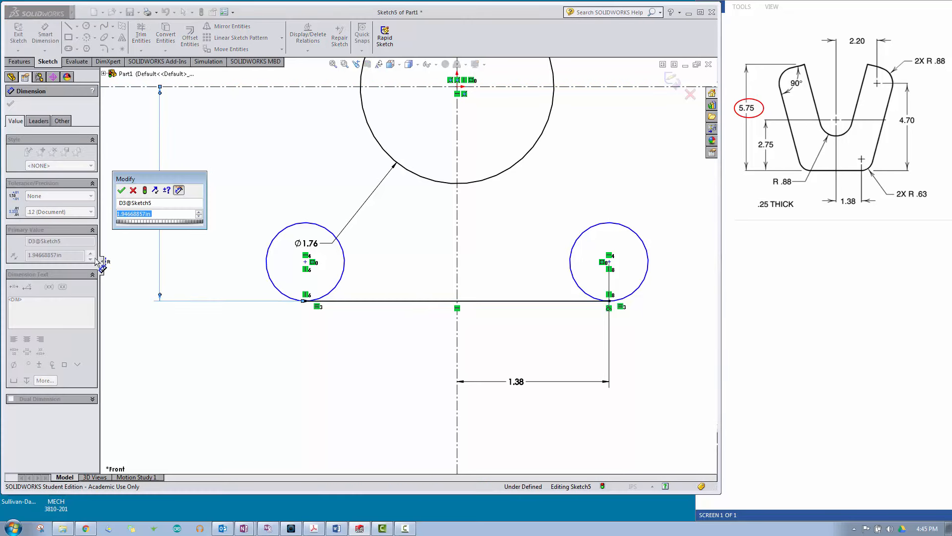
type("2.75")
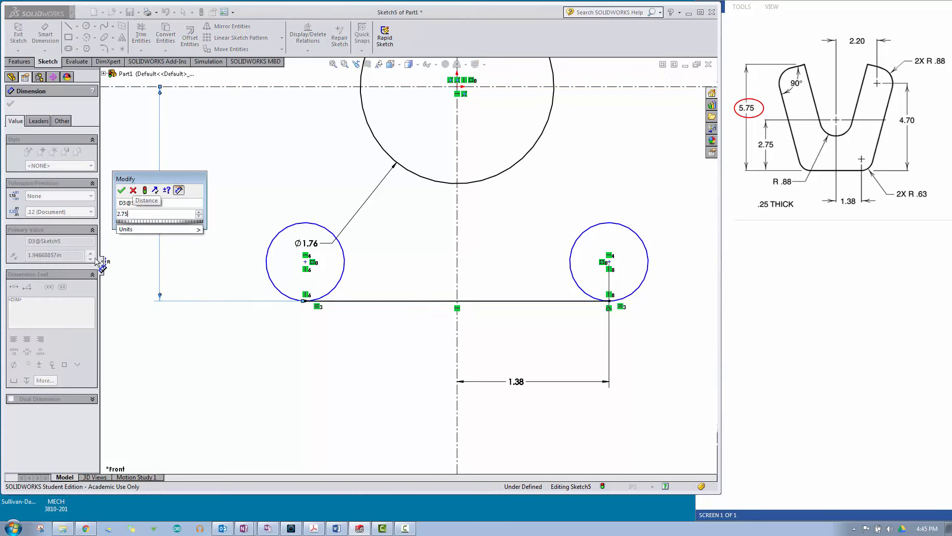
key("Return")
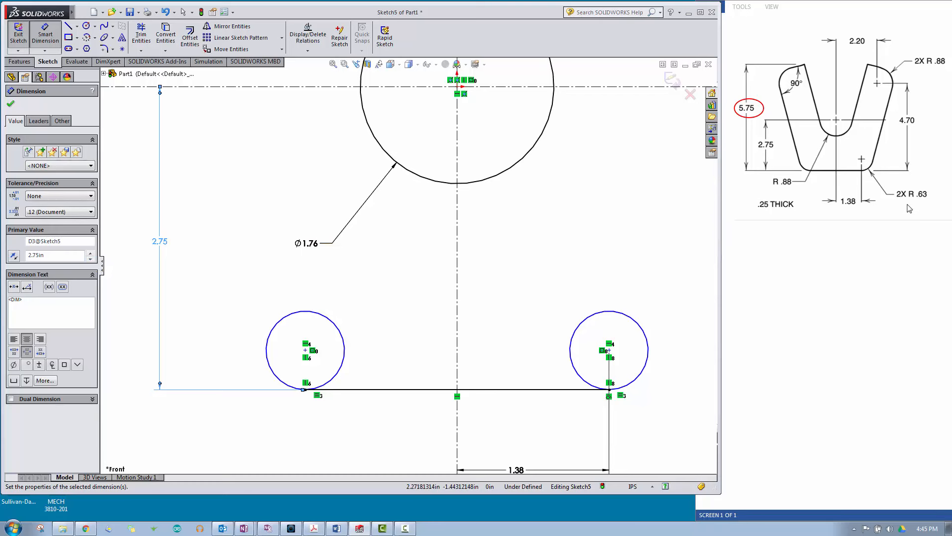
Step: Dimension the lower right circle's diameter as 2*.63 in
left_click(638, 323)
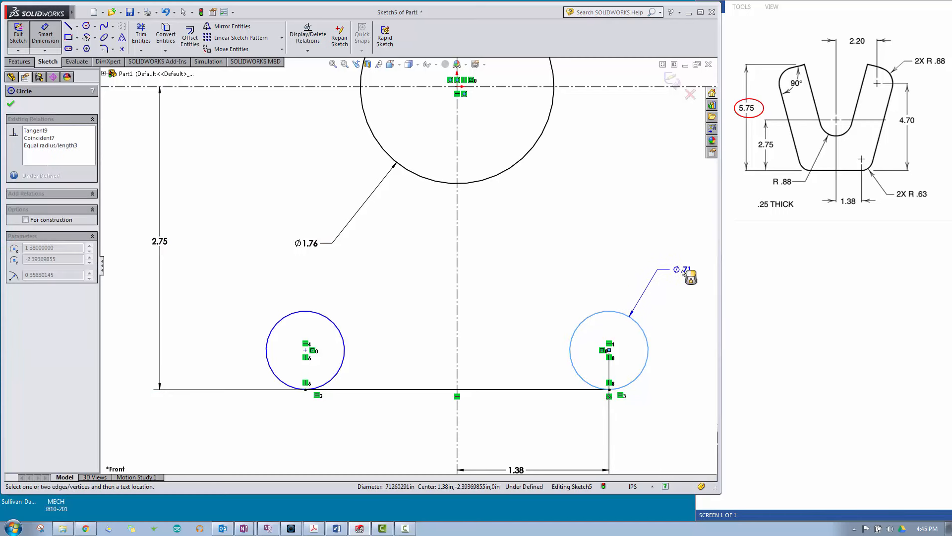
left_click(683, 270)
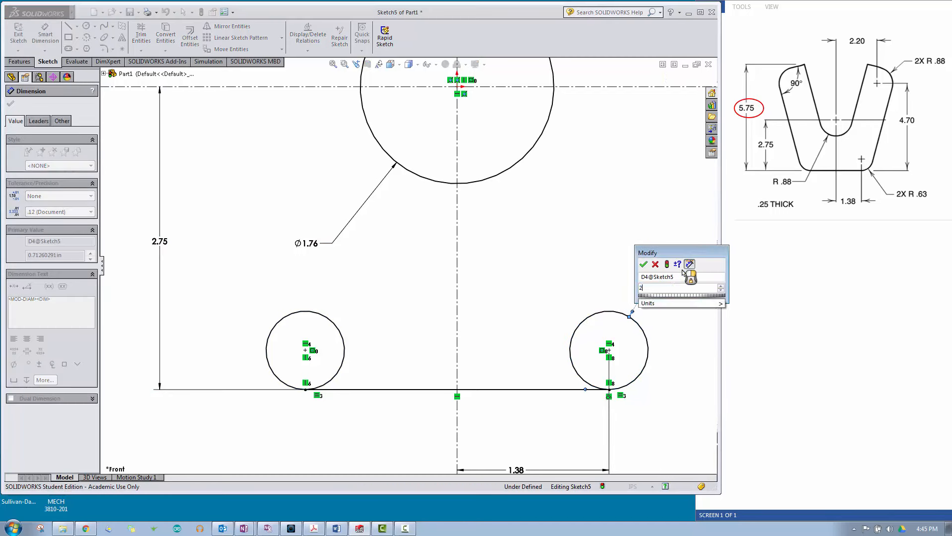
type("2*")
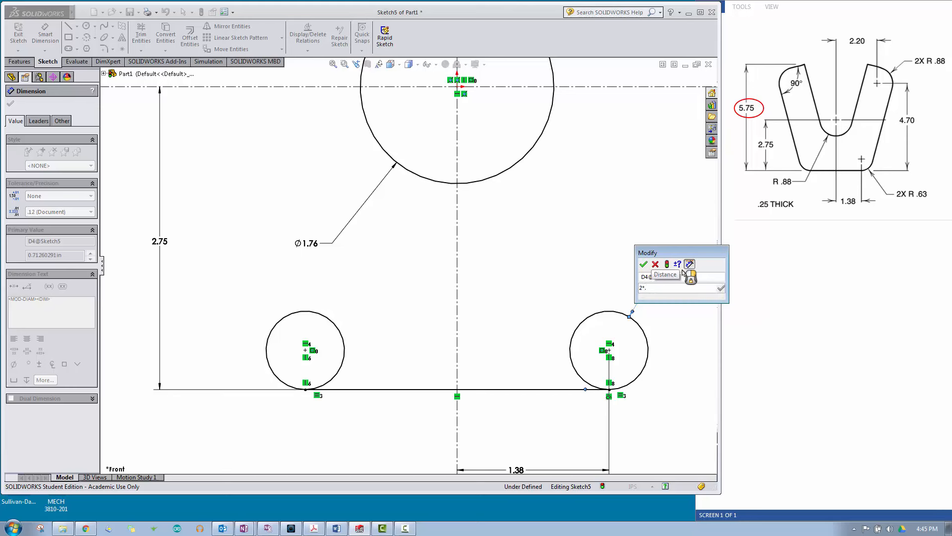
type(".63")
key("Return")
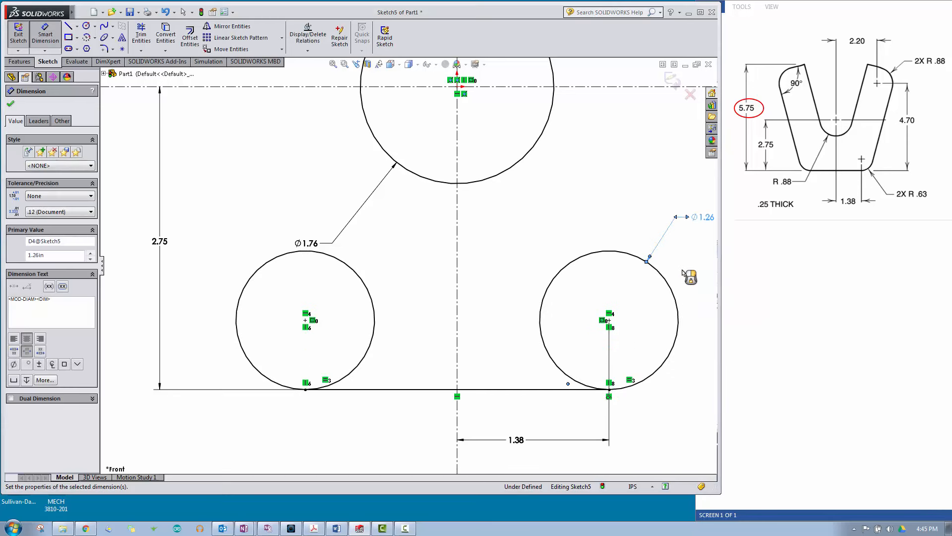
right_click(504, 225)
left_click(526, 249)
Step: Add an Equal relation between the two upper circles
key("f")
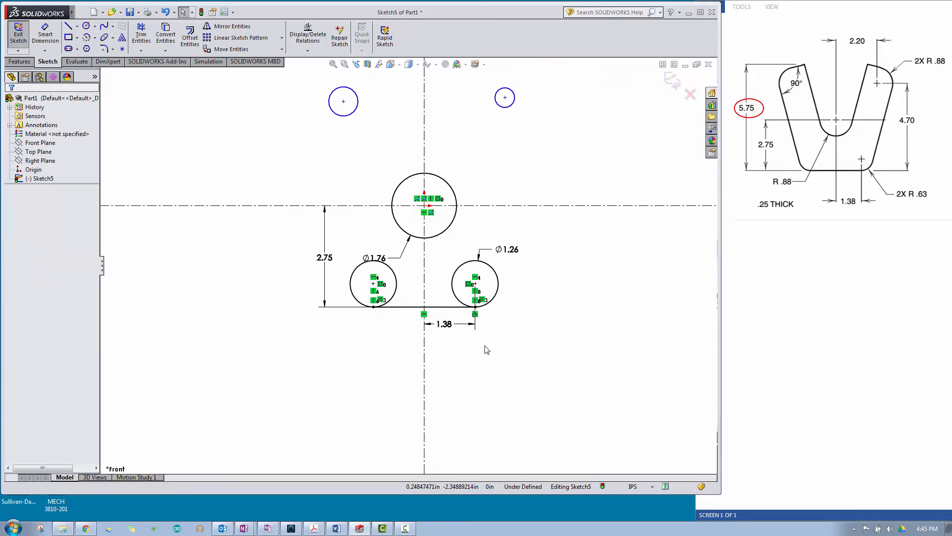
scroll(396, 221, "down", 3)
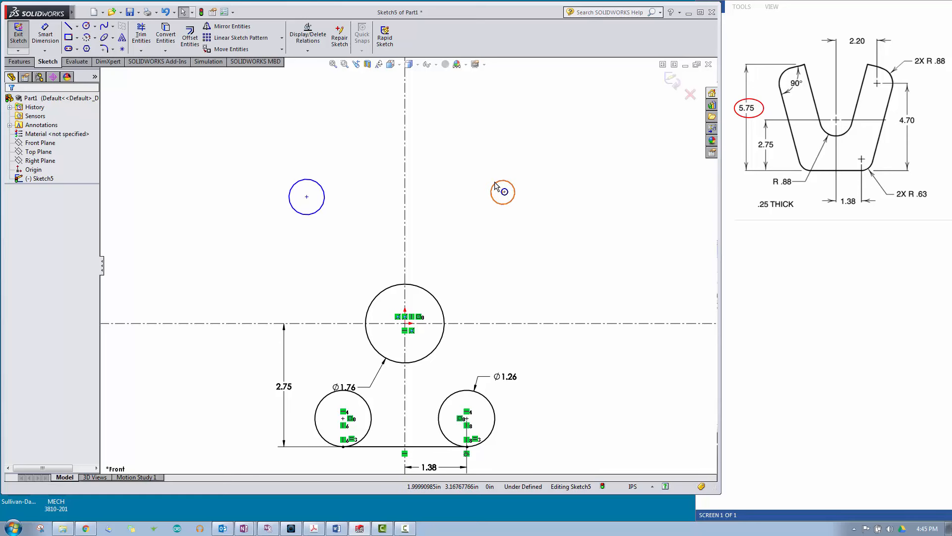
left_click(495, 185)
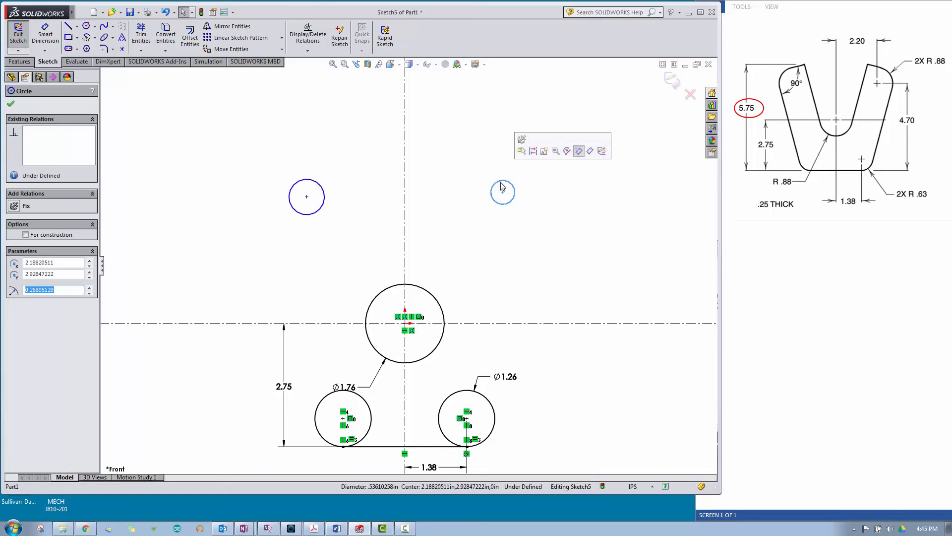
left_click(322, 193, "ctrl")
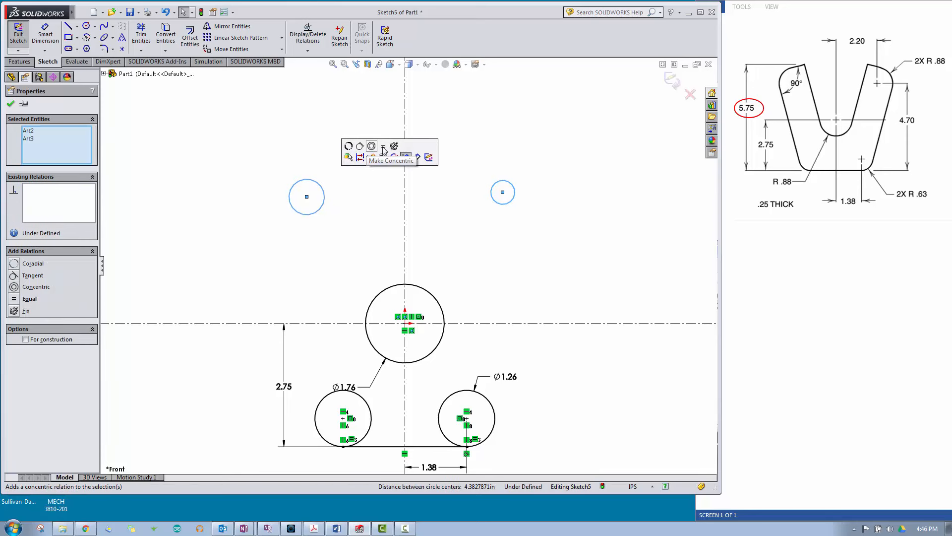
left_click(383, 145)
left_click(351, 201)
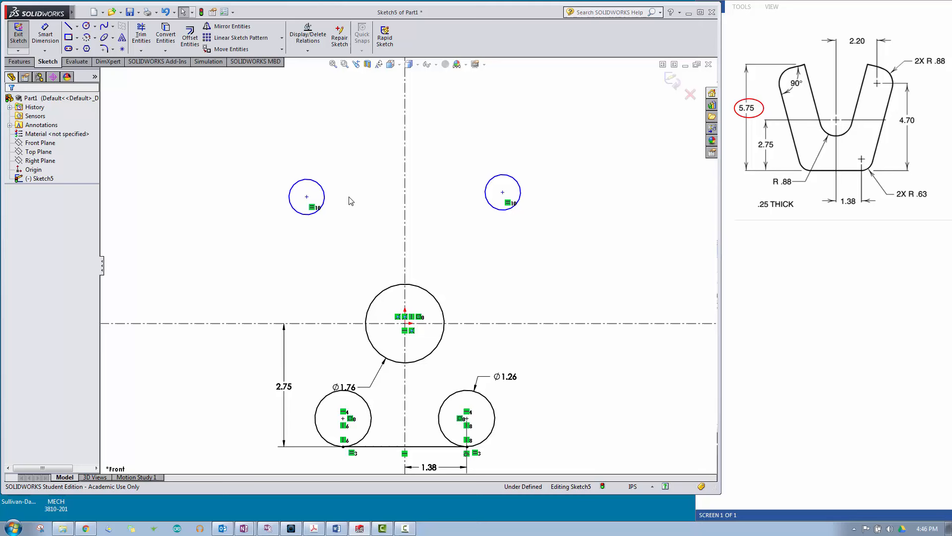
Step: Make the two upper circles' center points symmetric about the vertical centerline
left_click(306, 197)
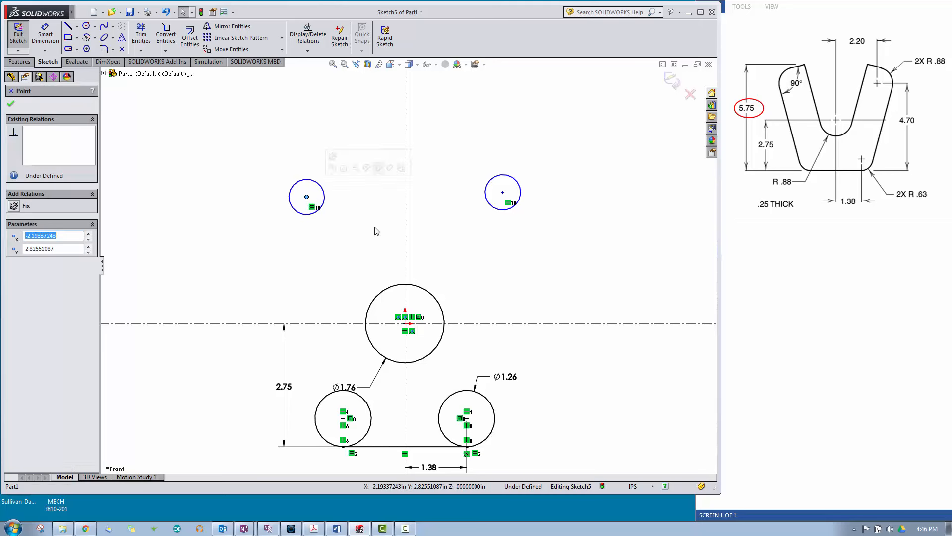
left_click(405, 217, "ctrl")
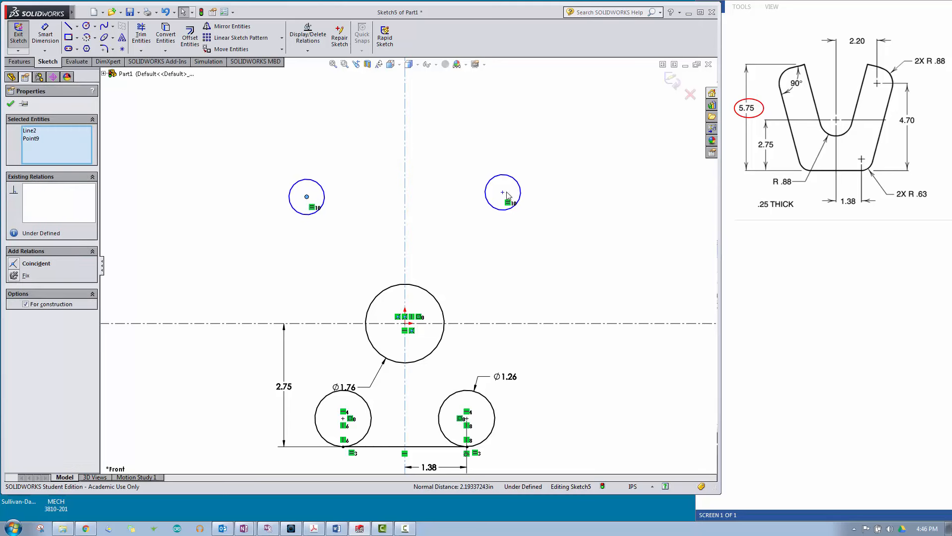
left_click(503, 192, "ctrl")
left_click(541, 162)
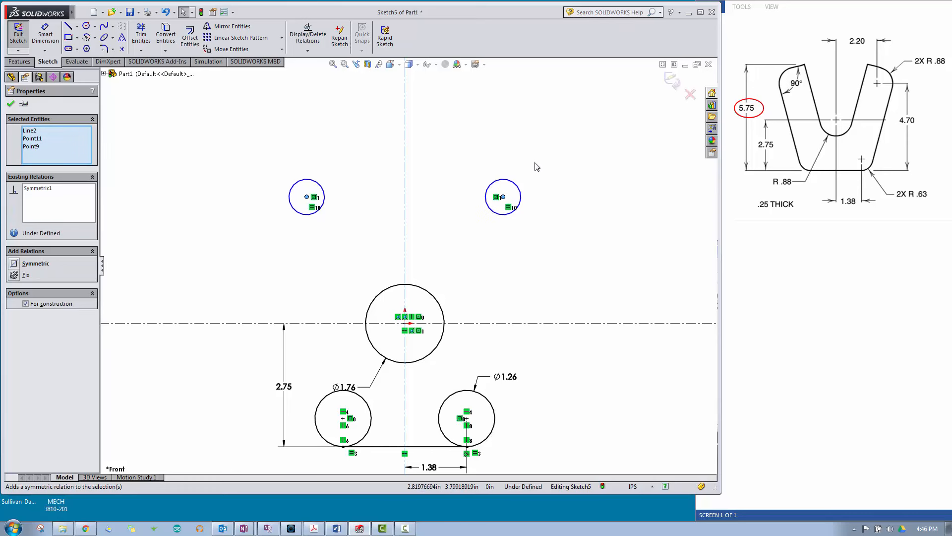
left_click(571, 206)
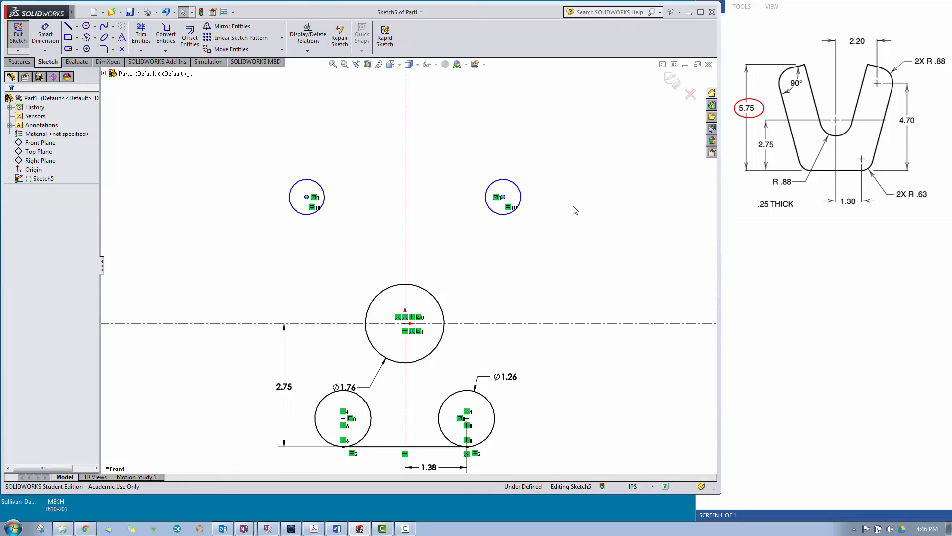
Step: Add a Horizontal relation between the center points of the two upper circles
left_click(503, 197)
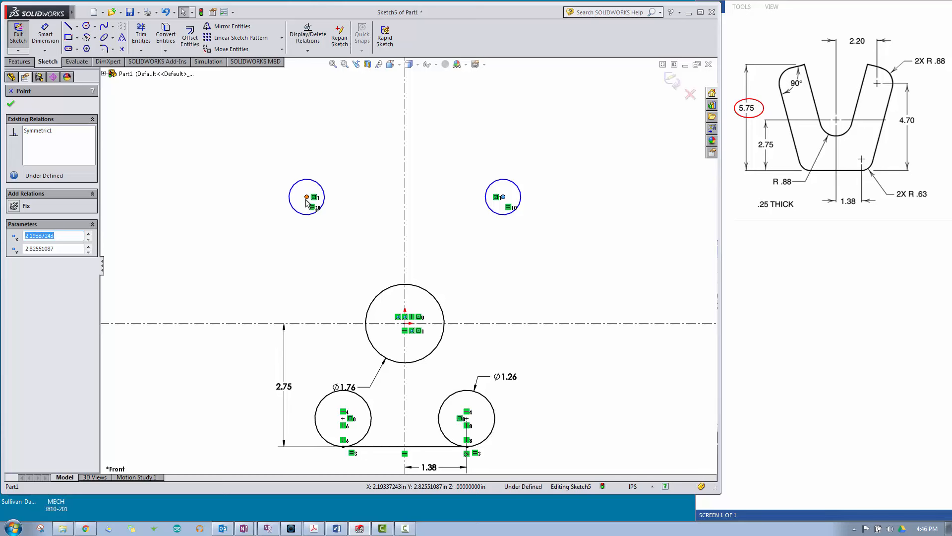
left_click(307, 197, "ctrl")
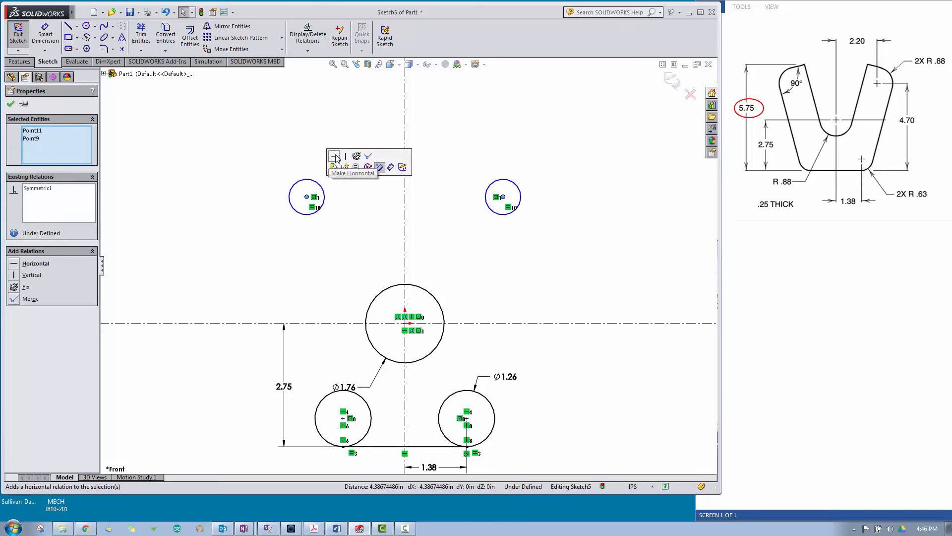
left_click(336, 158)
left_click(351, 182)
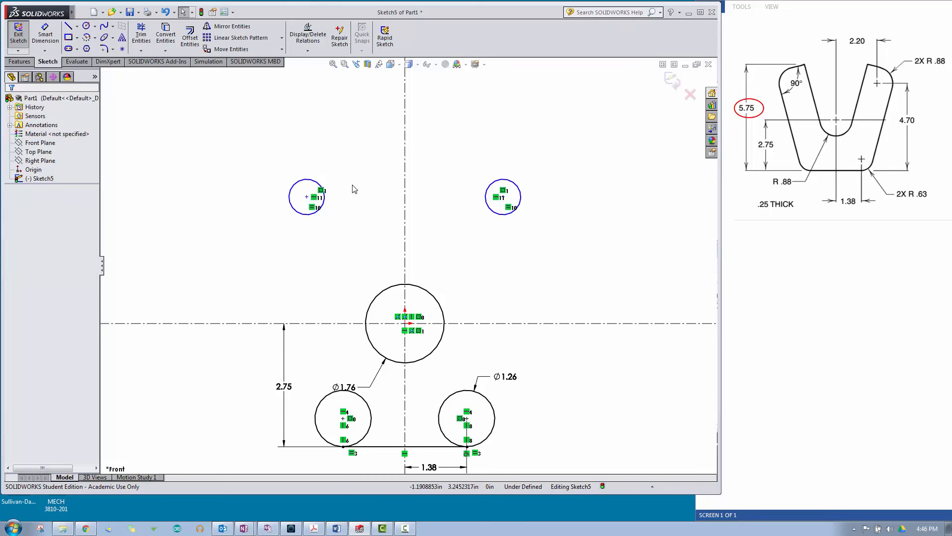
Step: Dimension the upper right circle's diameter as 2*.88 in
left_click(45, 34)
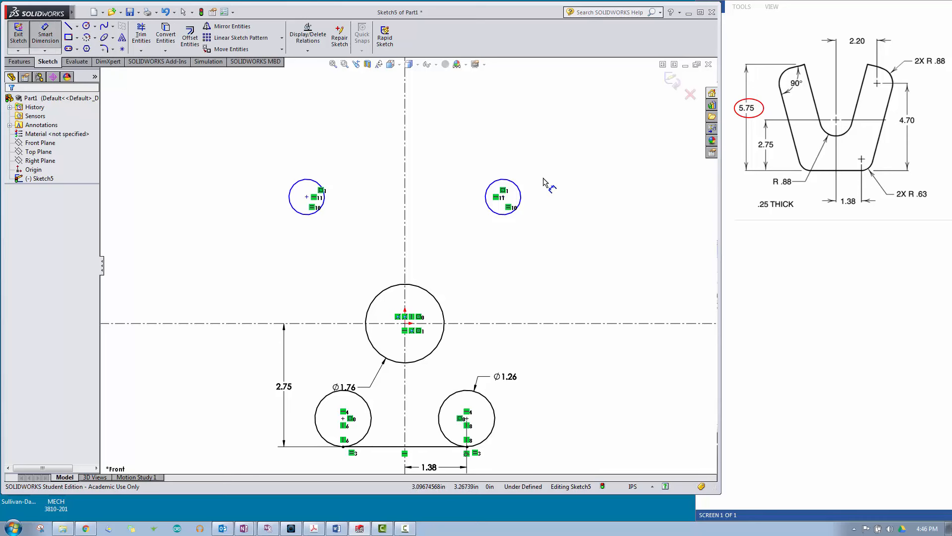
left_click(520, 192)
left_click(568, 158)
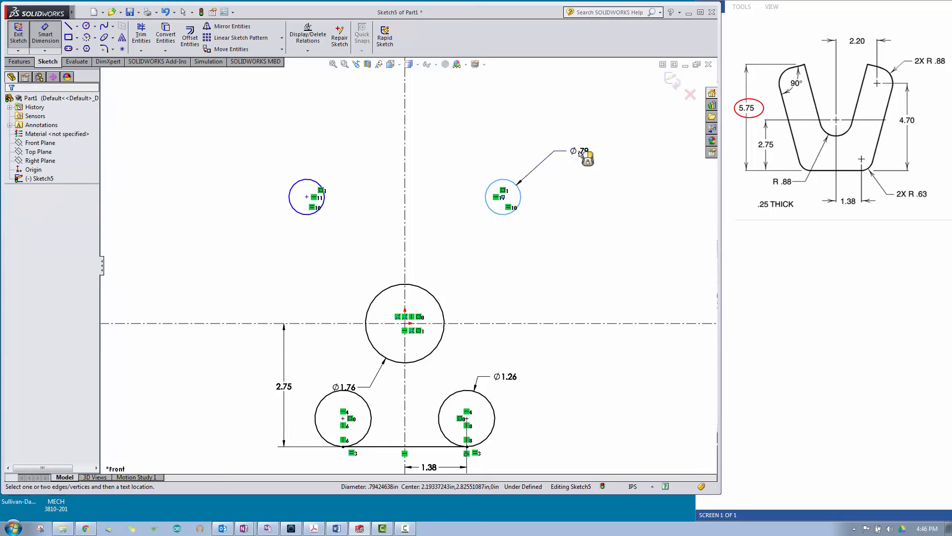
type("2*.88")
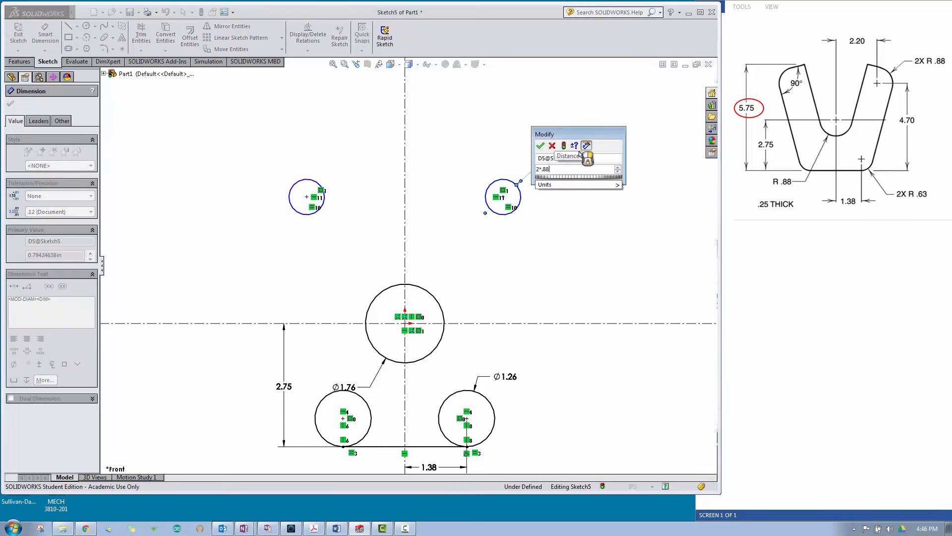
key("Return")
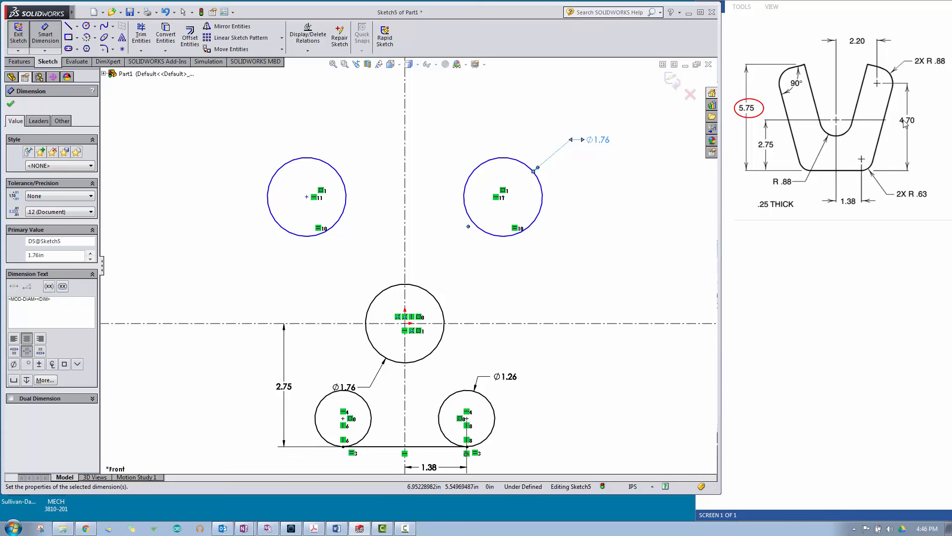
Step: Dimension the vertical distance from the bottom line to the upper right circle's center as 4.70 in
left_click(429, 450)
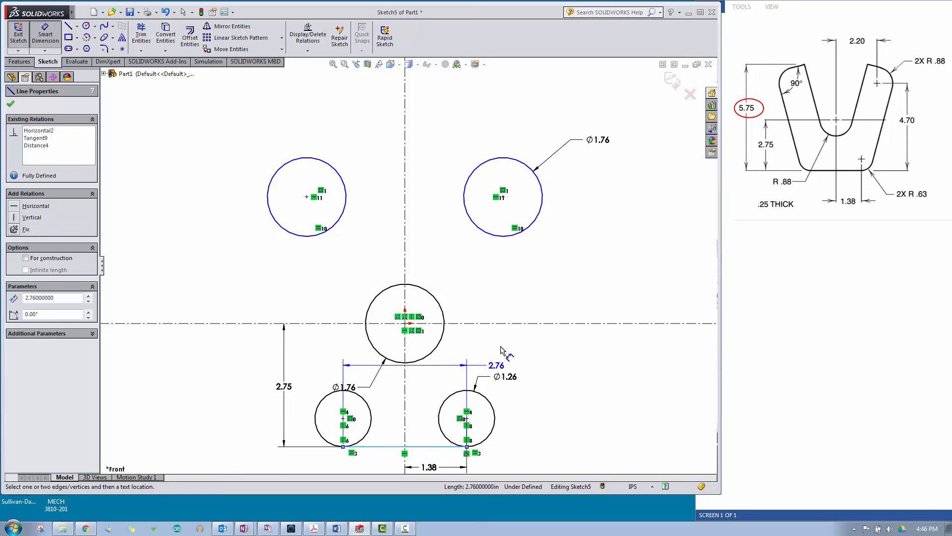
left_click(504, 197)
left_click(615, 264)
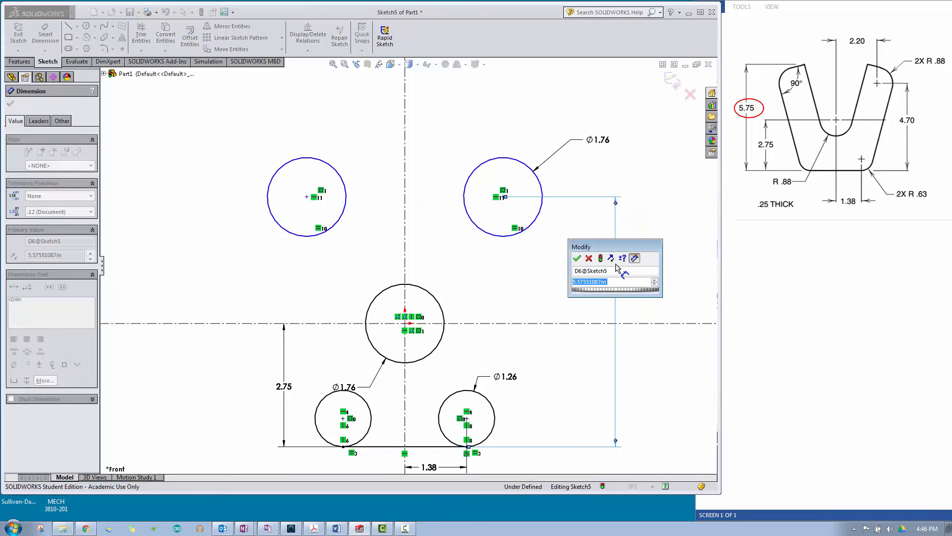
type("4.70")
key("Return")
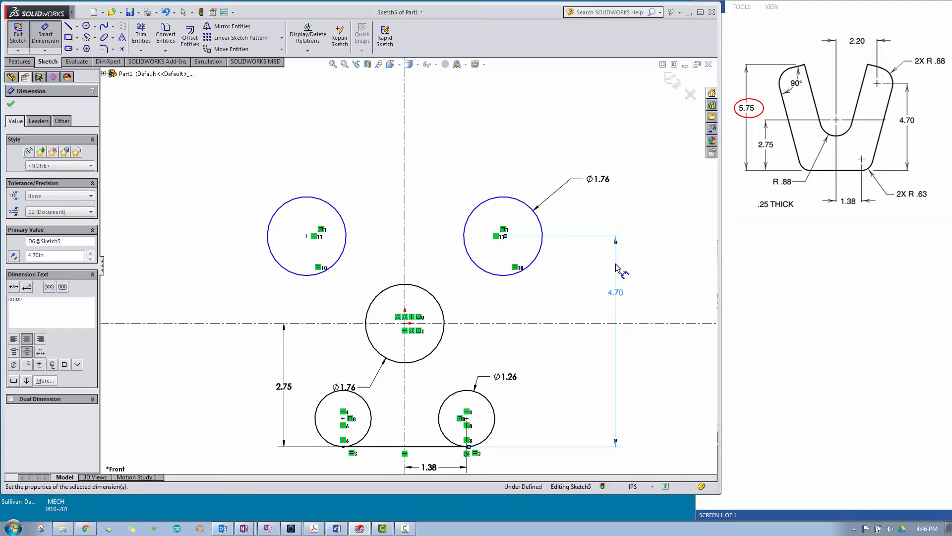
left_click(654, 246)
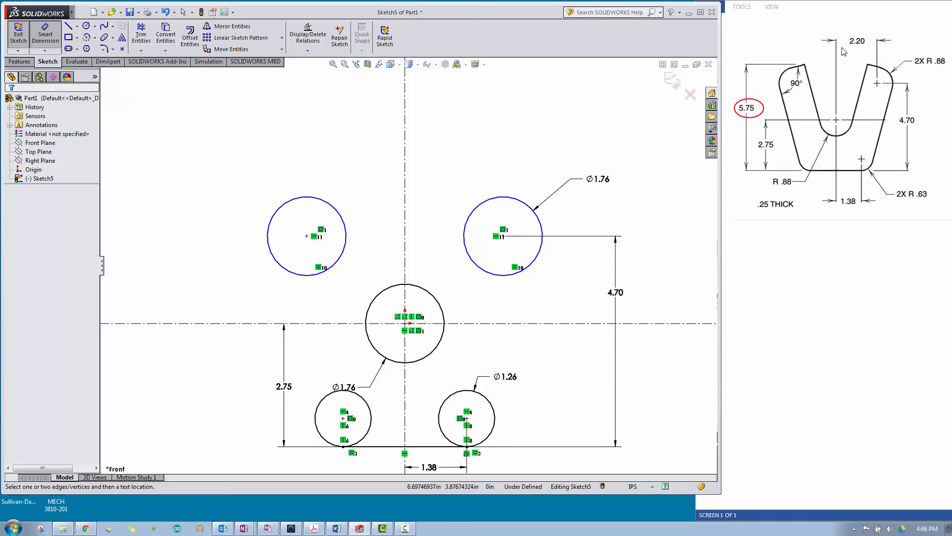
Step: Dimension the horizontal distance from the vertical centerline to the upper right circle's center as 2.20 in
left_click(406, 172)
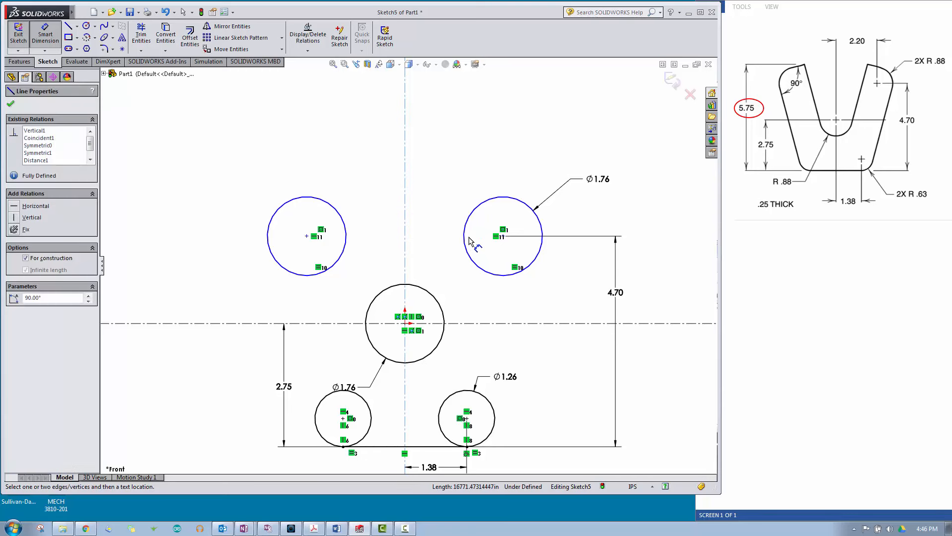
left_click(503, 236)
left_click(450, 144)
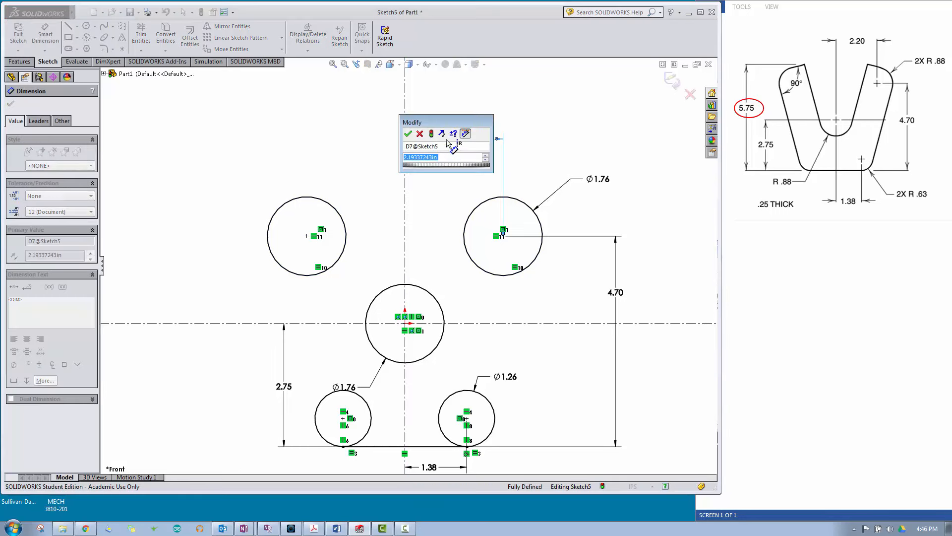
type("2.2")
key("Return")
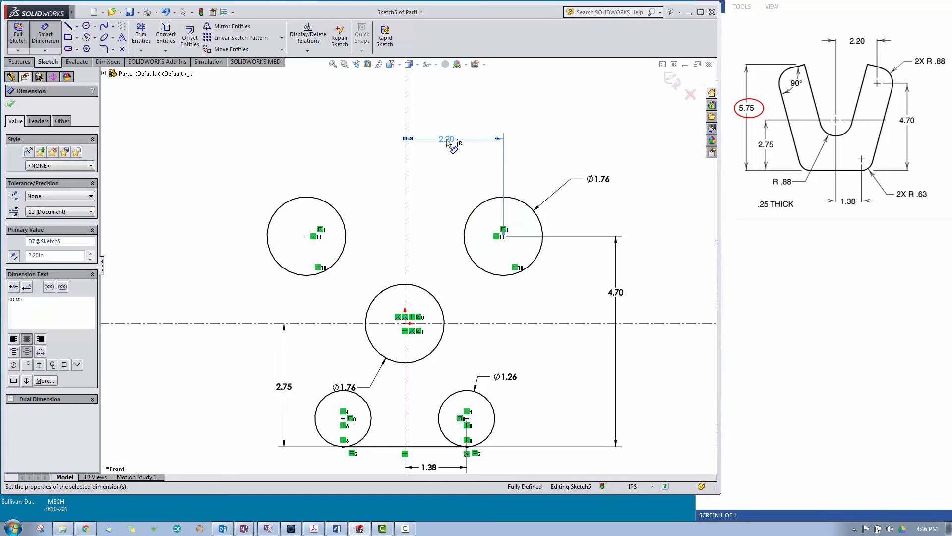
left_click(276, 153)
right_click(276, 147)
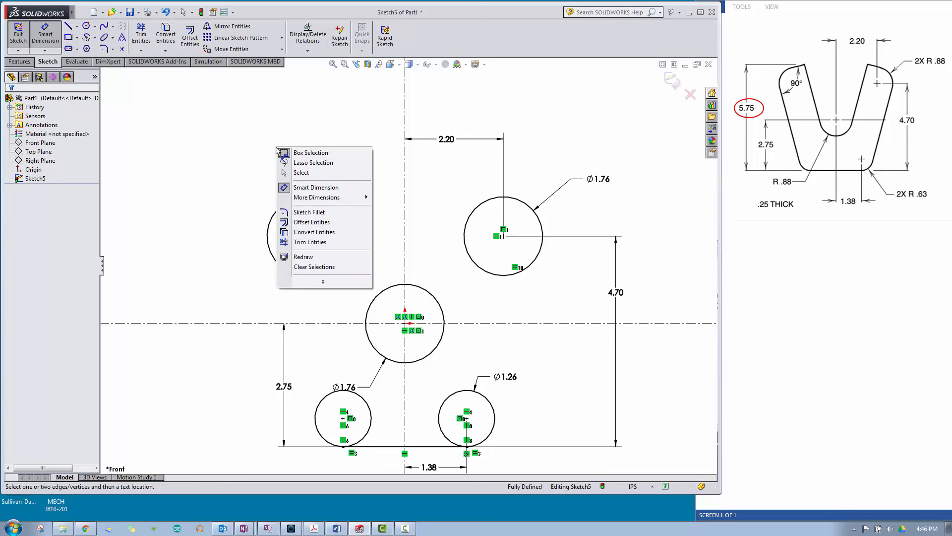
left_click(299, 173)
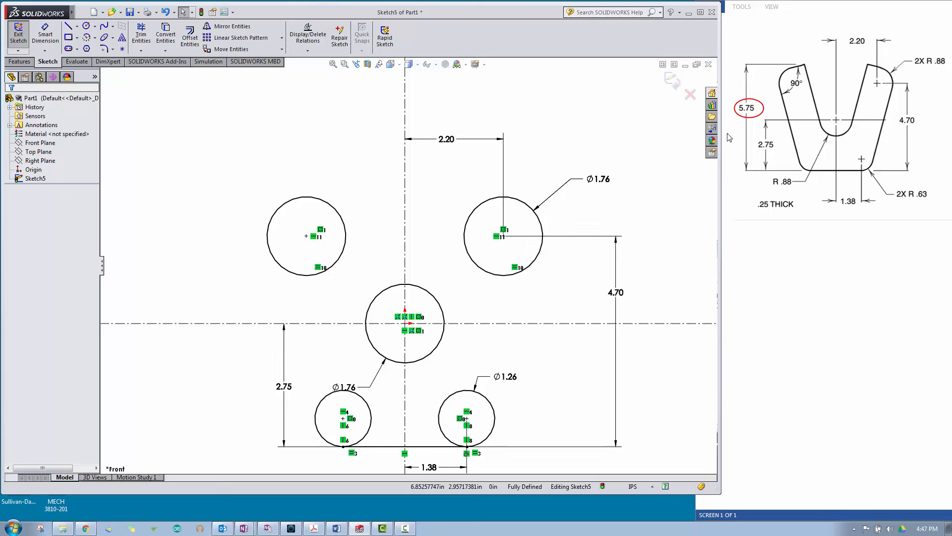
Step: Draw a line tangent to the outer left sides of the lower left and upper left circles
left_click(69, 27)
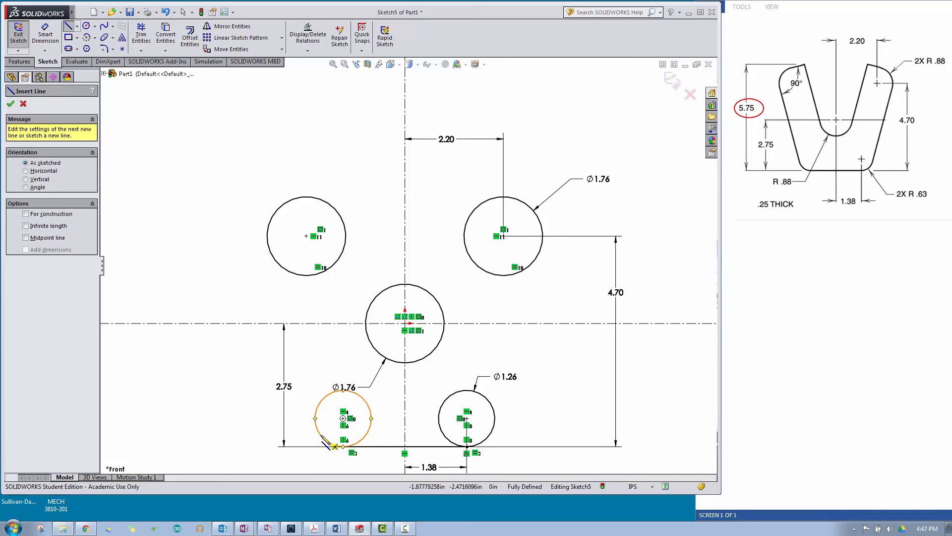
left_click(315, 418)
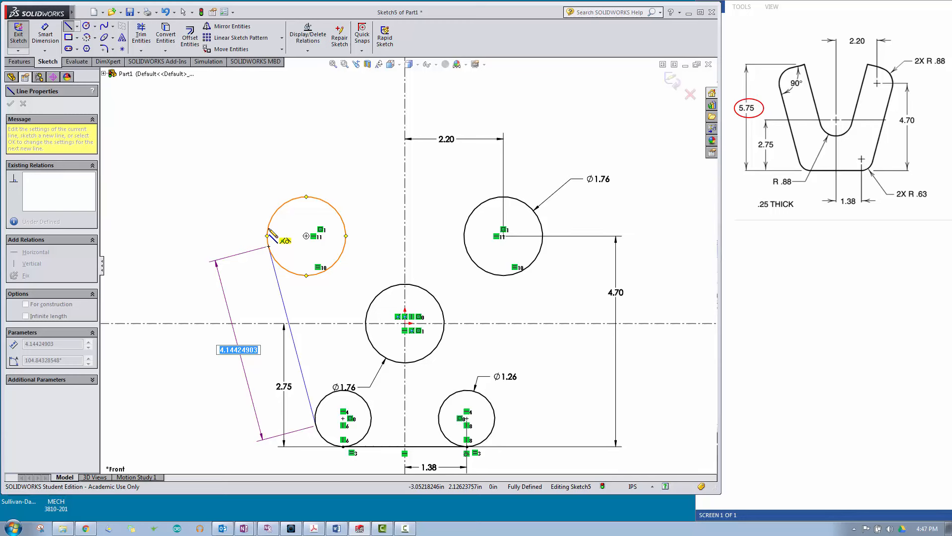
left_click(269, 246)
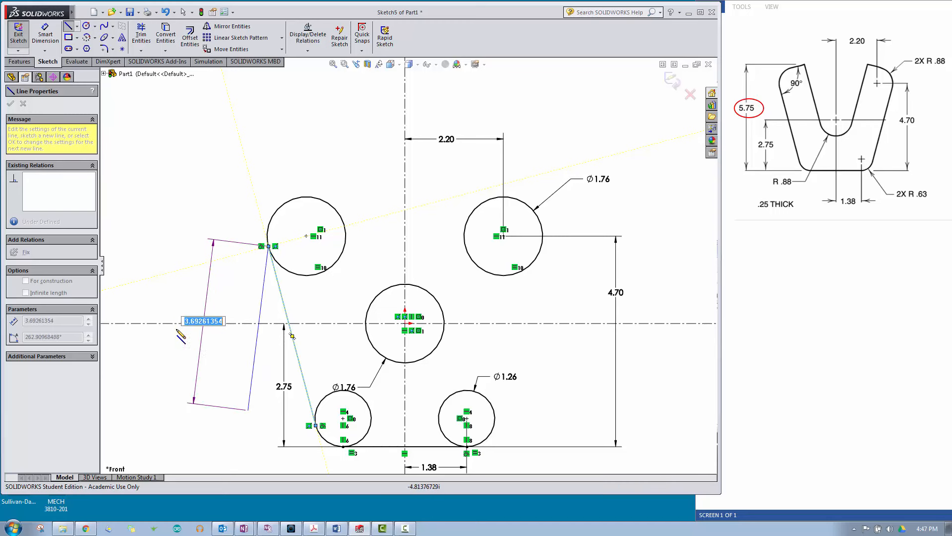
right_click(188, 300)
left_click(208, 305)
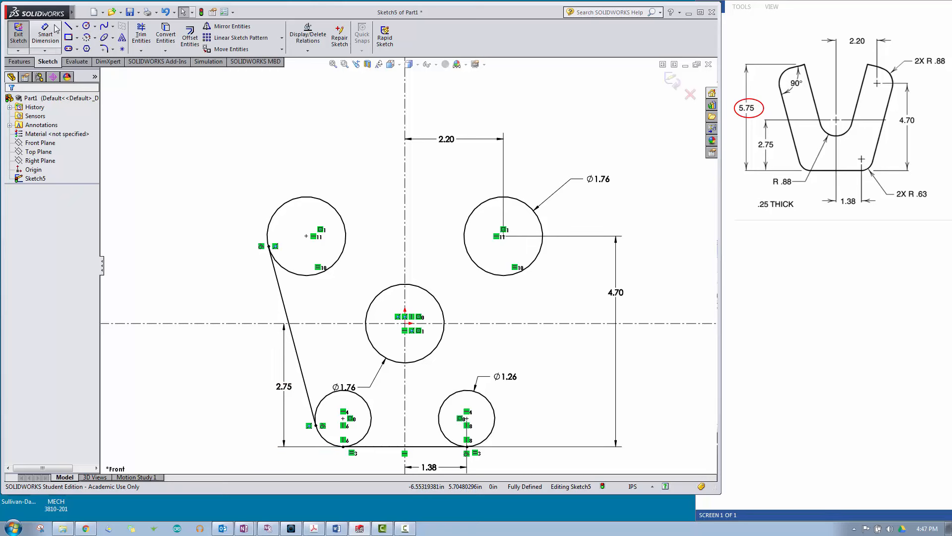
Step: Draw a line tangent to the outer right sides of the lower right and upper right circles
left_click(476, 443)
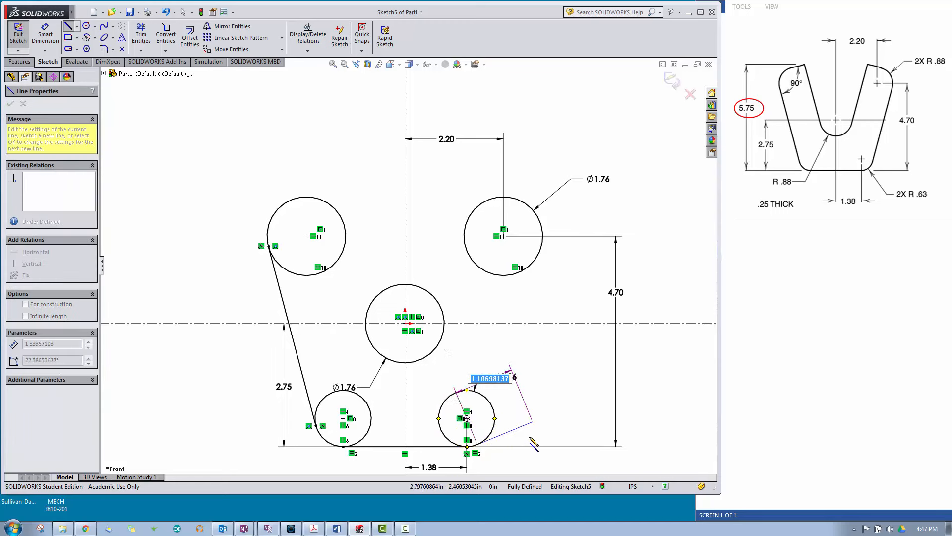
left_click(541, 247)
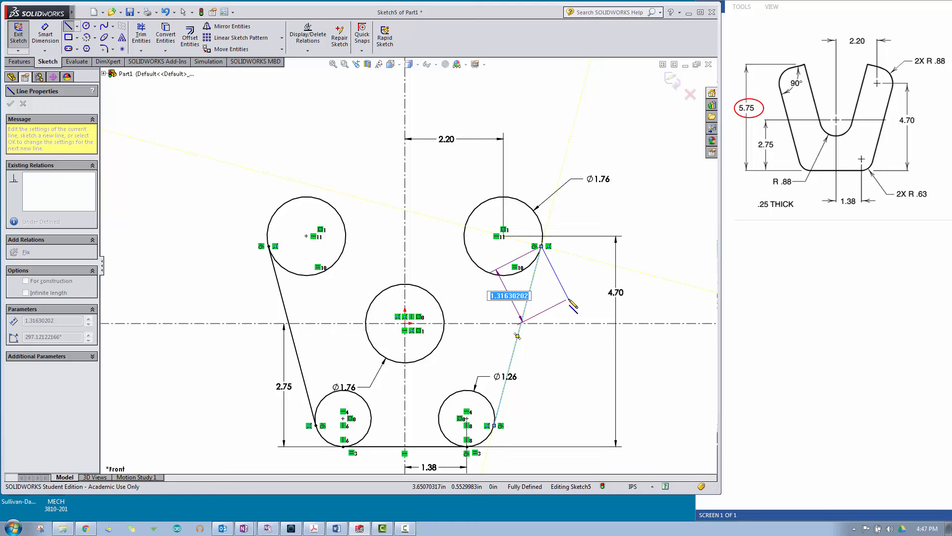
key("Escape")
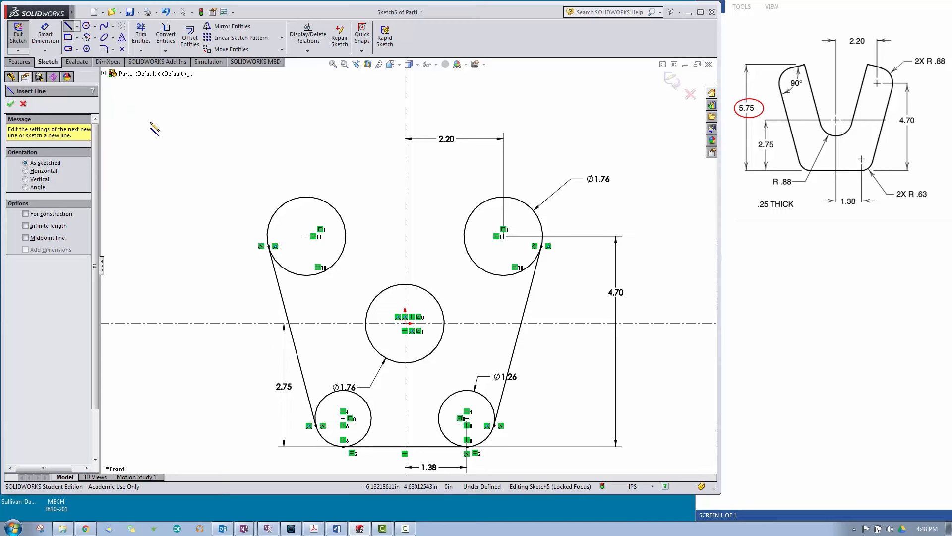
Step: Draw a line about 3.72 in long tangent from the middle circle's left side, continuing with one about 1.19 in long tangent to the upper left circle
left_click(380, 354)
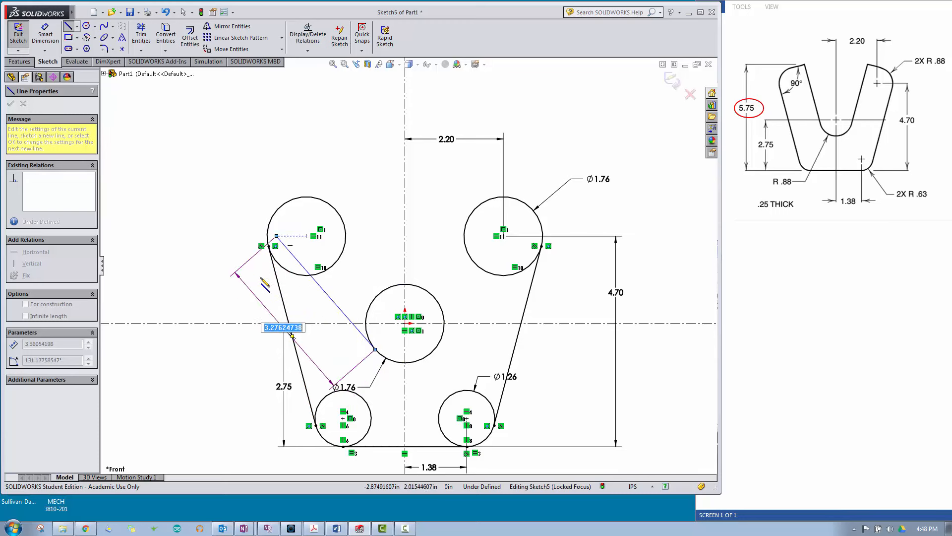
left_click(324, 173)
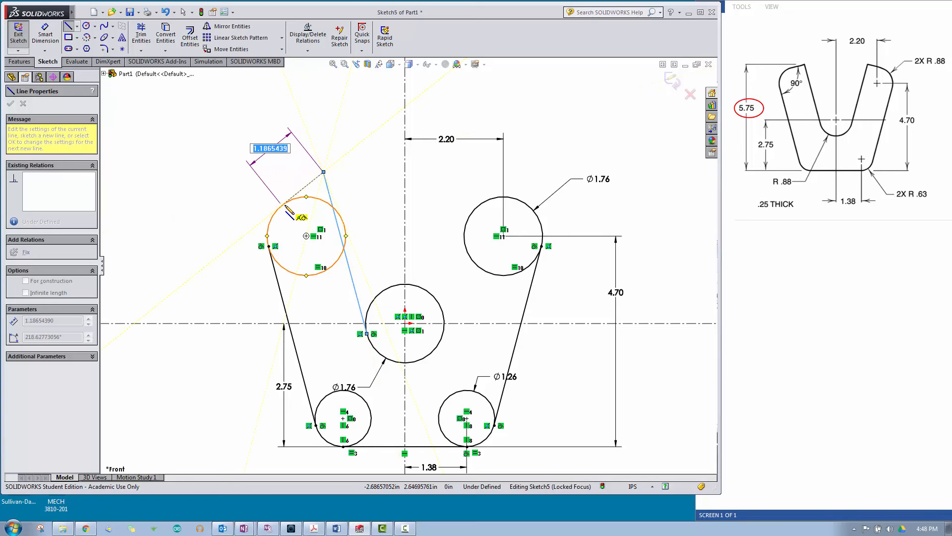
left_click(283, 205)
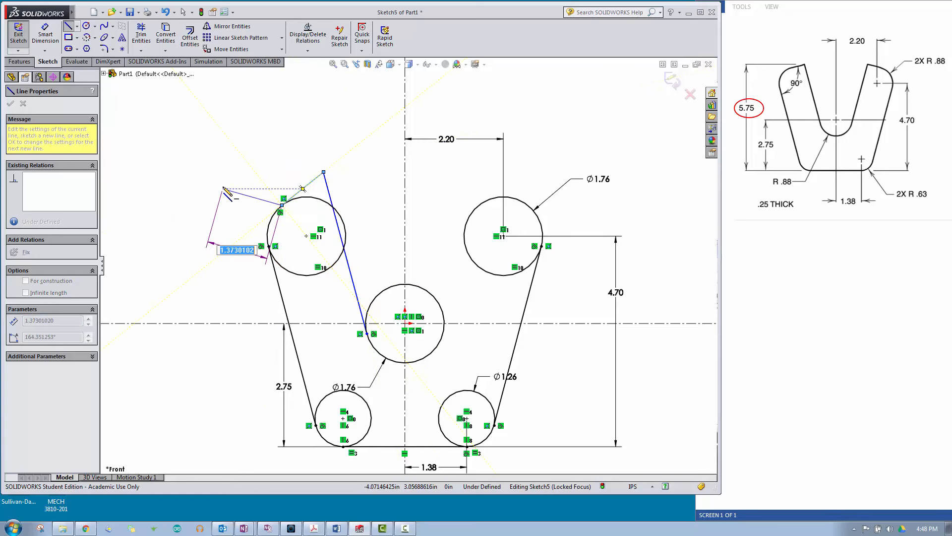
key("Escape")
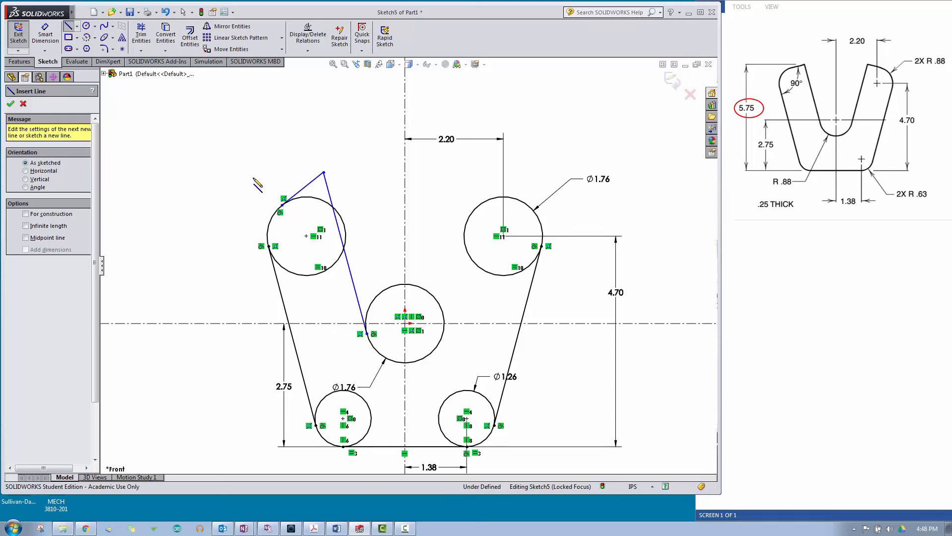
right_click(229, 141)
left_click(248, 143)
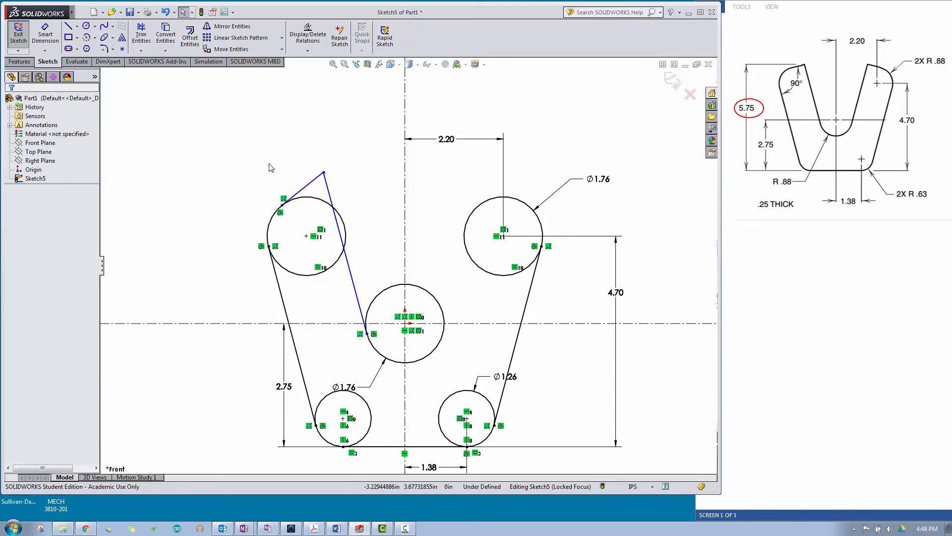
Step: Make the inner left line and the short top line perpendicular, and move their shared corner to about X -1.67, Y 2.99 in
left_click(313, 187)
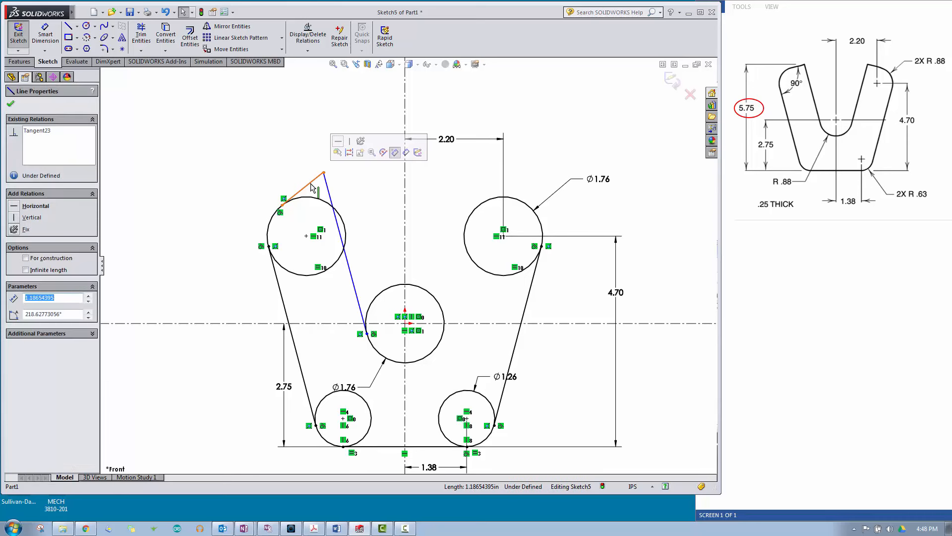
left_click(328, 188, "ctrl")
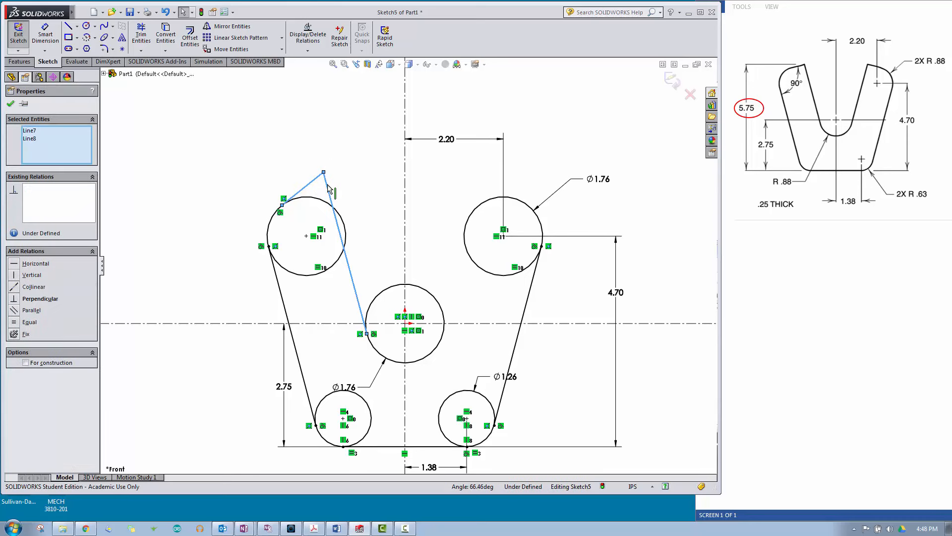
left_click(390, 144)
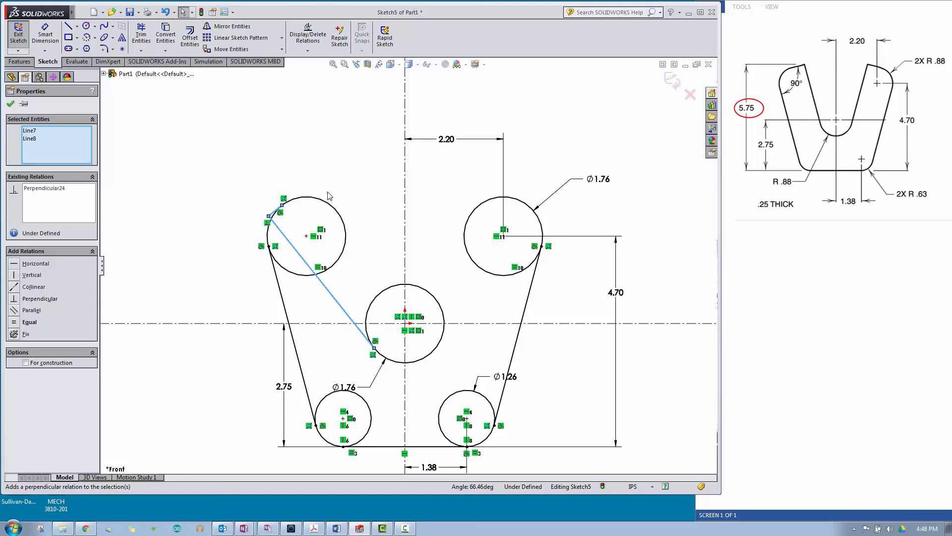
scroll(261, 229, "down", 4)
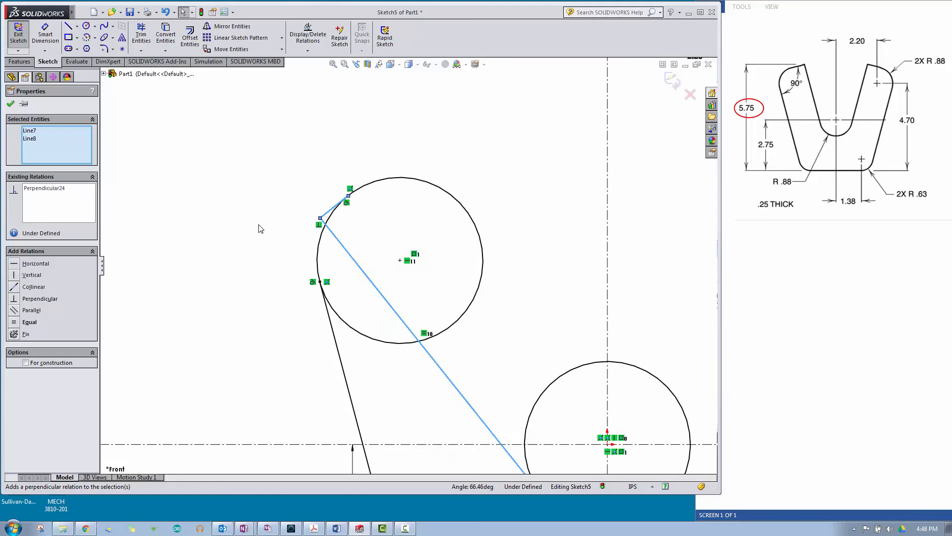
scroll(282, 228, "up", 2)
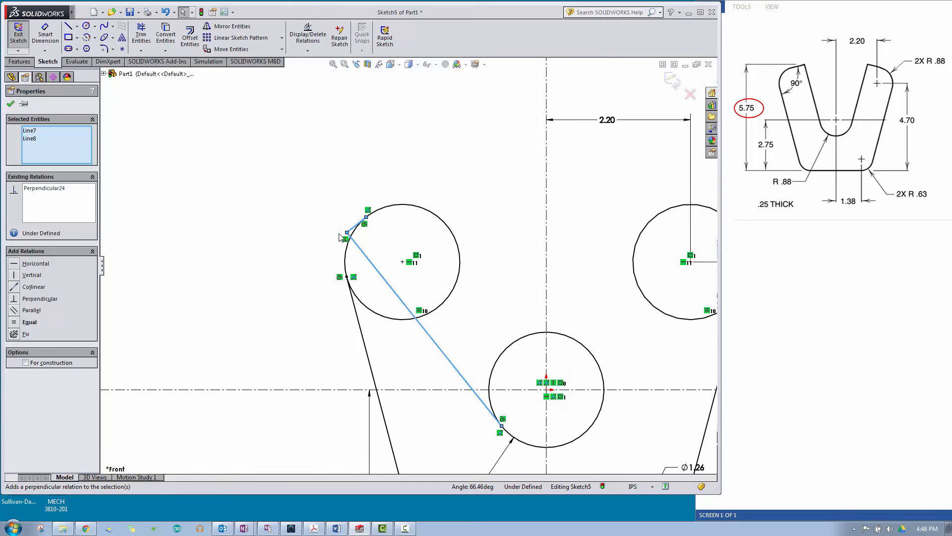
left_click_drag(347, 233, 392, 156)
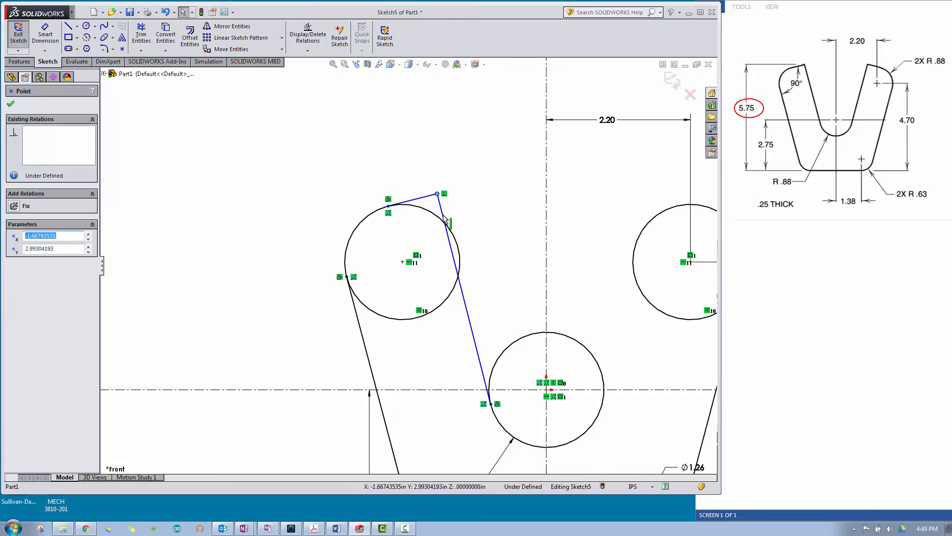
Step: Add a Parallel relation between the inner left line and the outer left tangent line
left_click(467, 312)
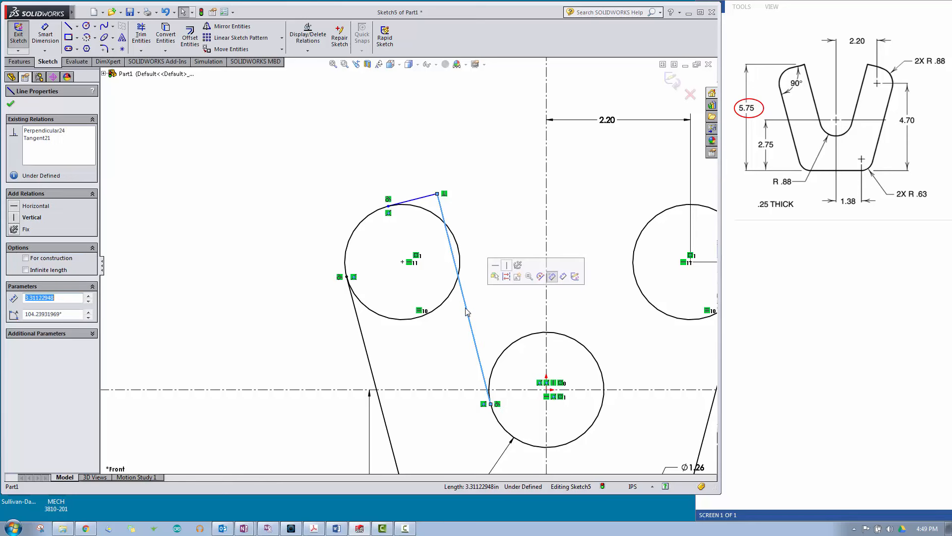
left_click(365, 347)
left_click(365, 347, "ctrl")
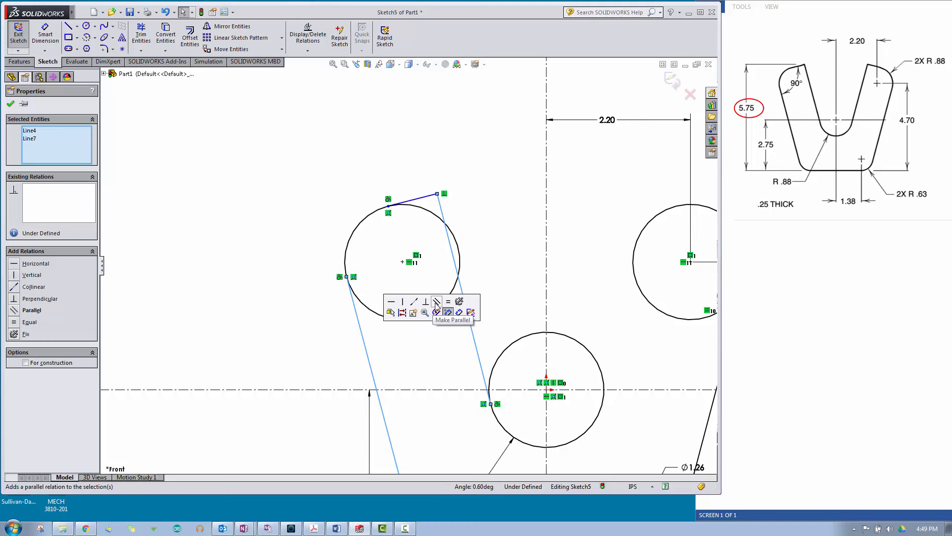
left_click(436, 304)
left_click(291, 281)
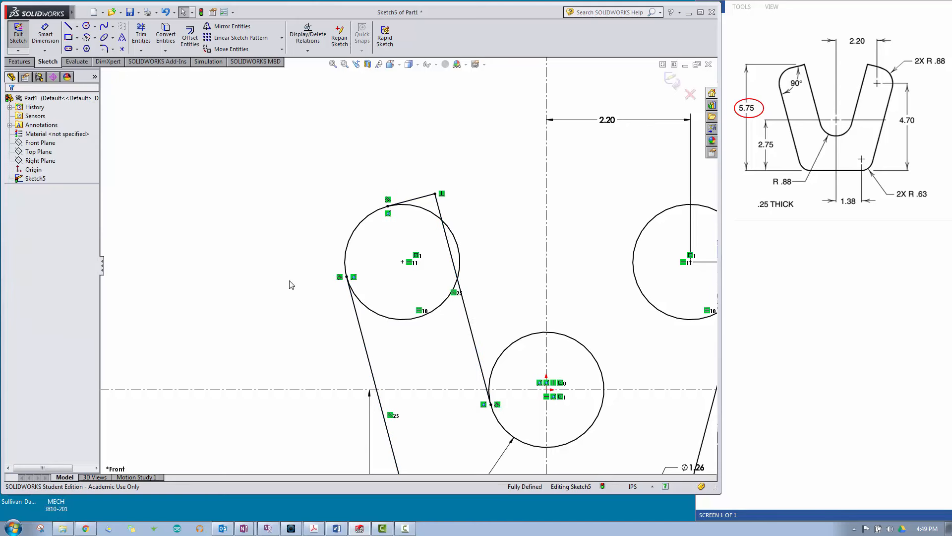
key("f")
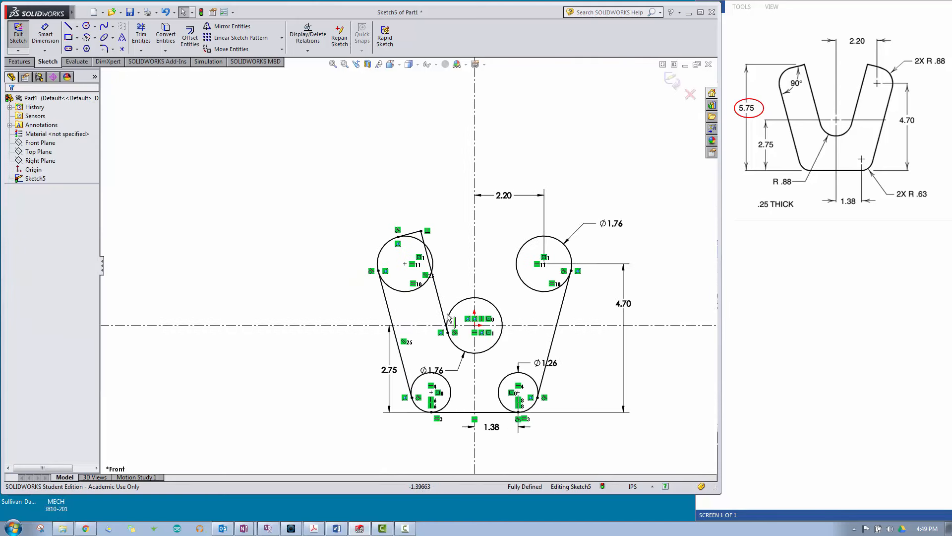
Step: Draw a line about 4.34 in long up from the middle circle's lower right edge, continuing about 1.15 in to the upper right circle
scroll(554, 327, "down", 2)
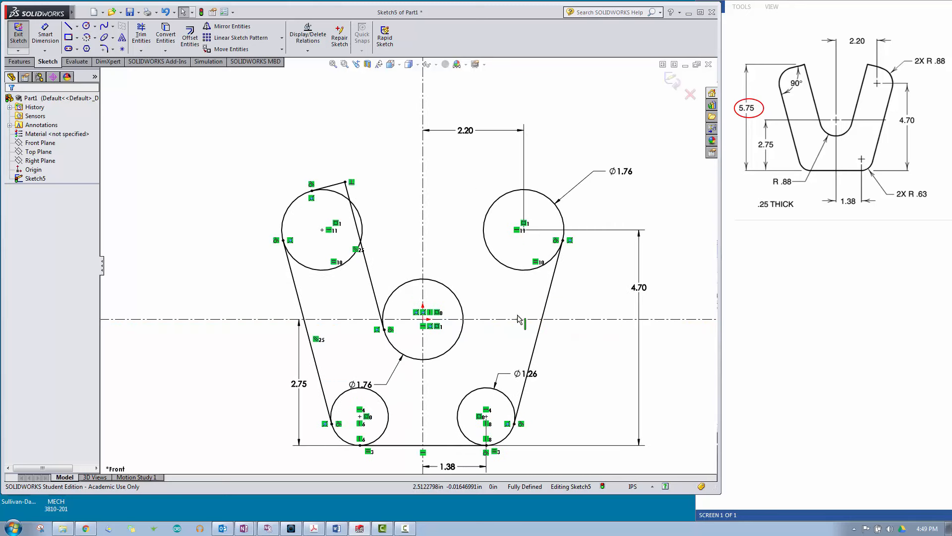
left_click(70, 29)
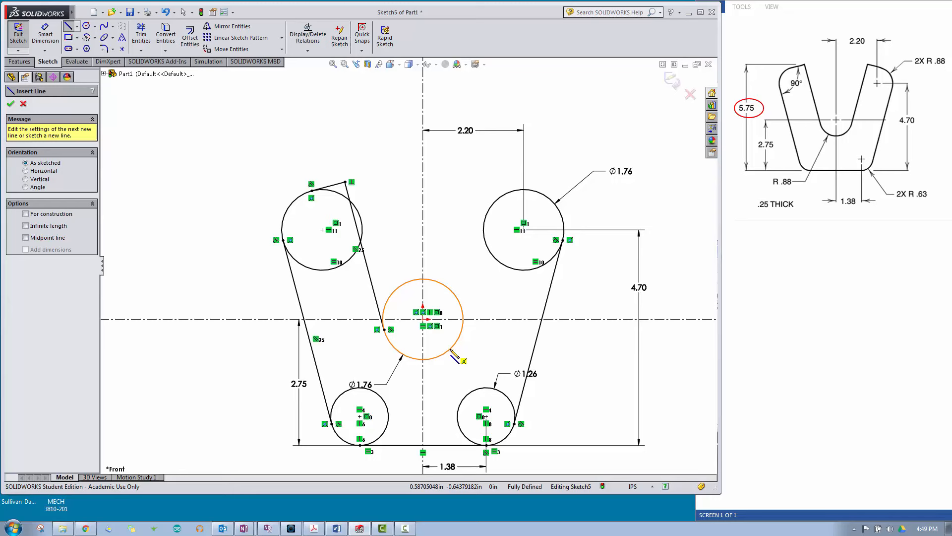
left_click(450, 349)
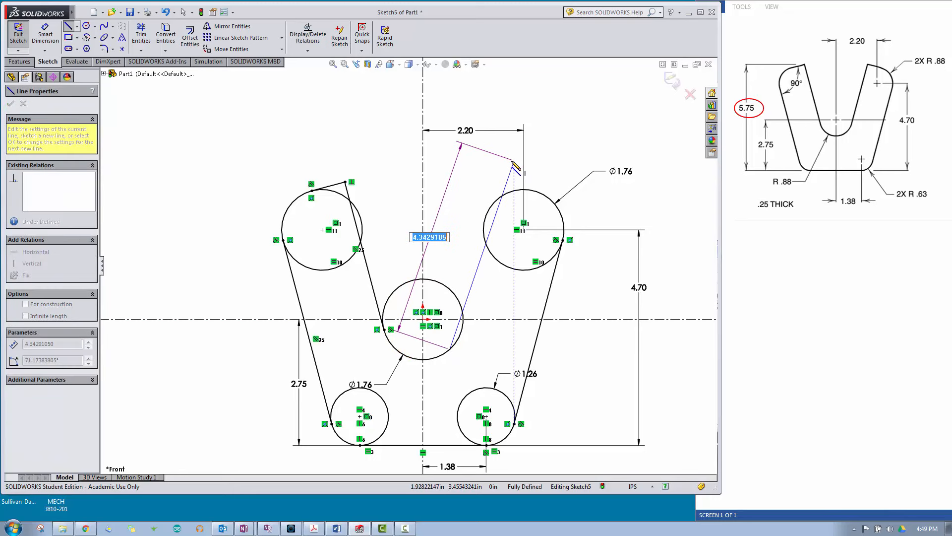
left_click(514, 160)
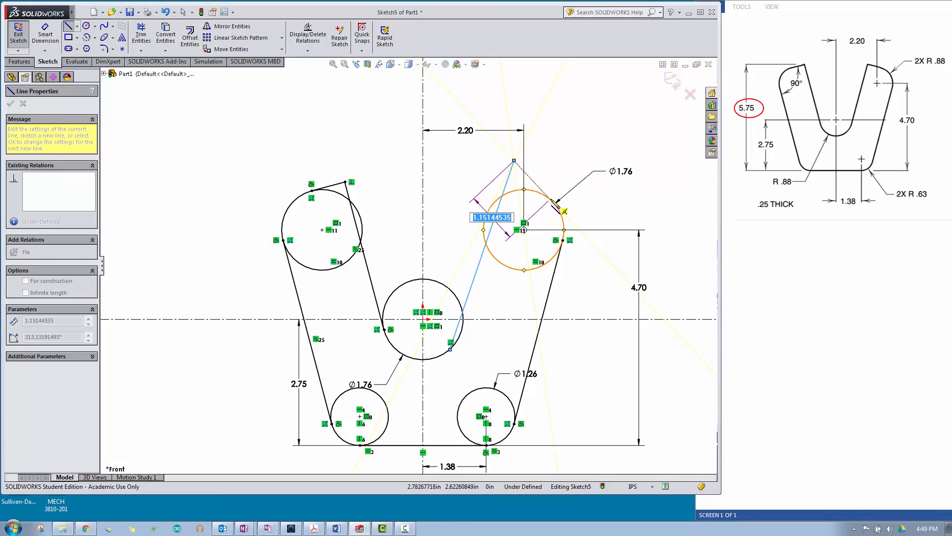
left_click(552, 200)
key("Escape")
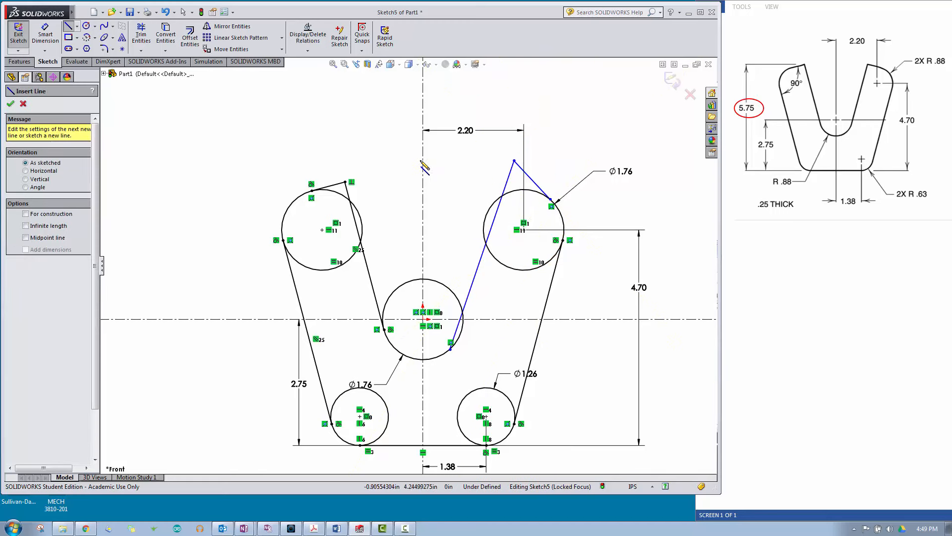
right_click(548, 114)
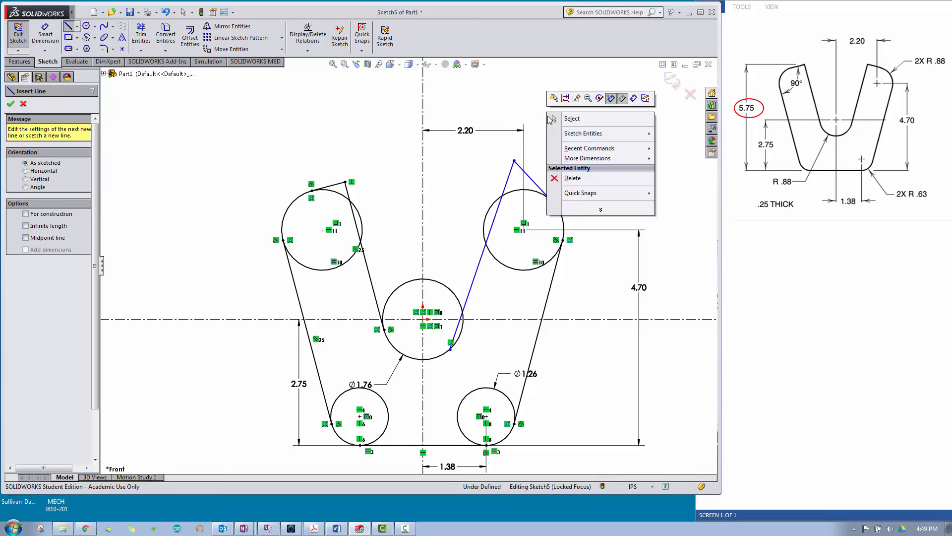
left_click(575, 119)
Step: Add a Tangent relation between the short top line and the upper right circle
scroll(603, 148, "down", 3)
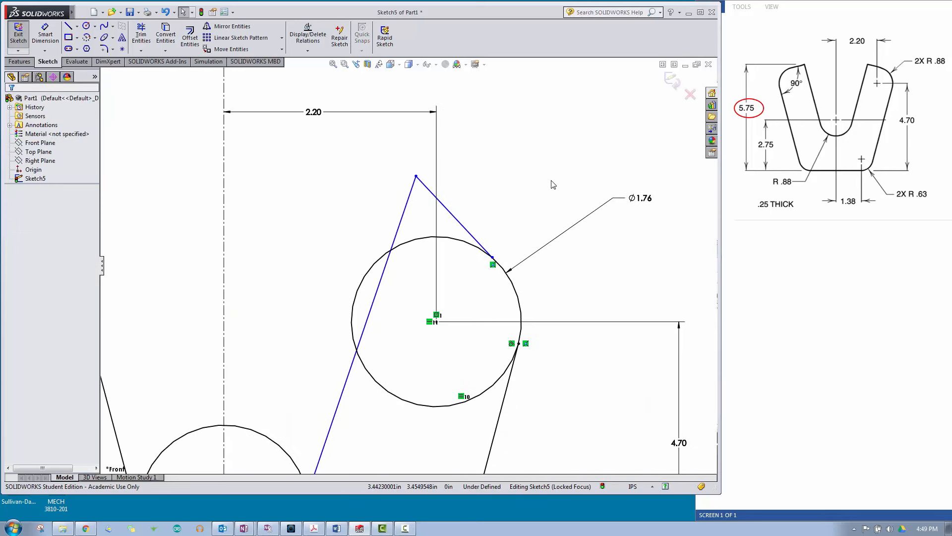
left_click(469, 232)
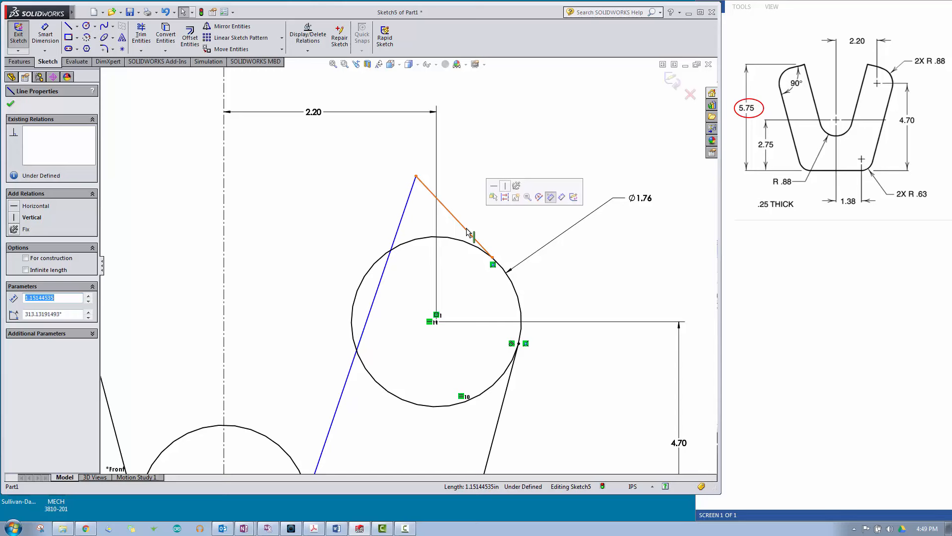
left_click(455, 243, "ctrl")
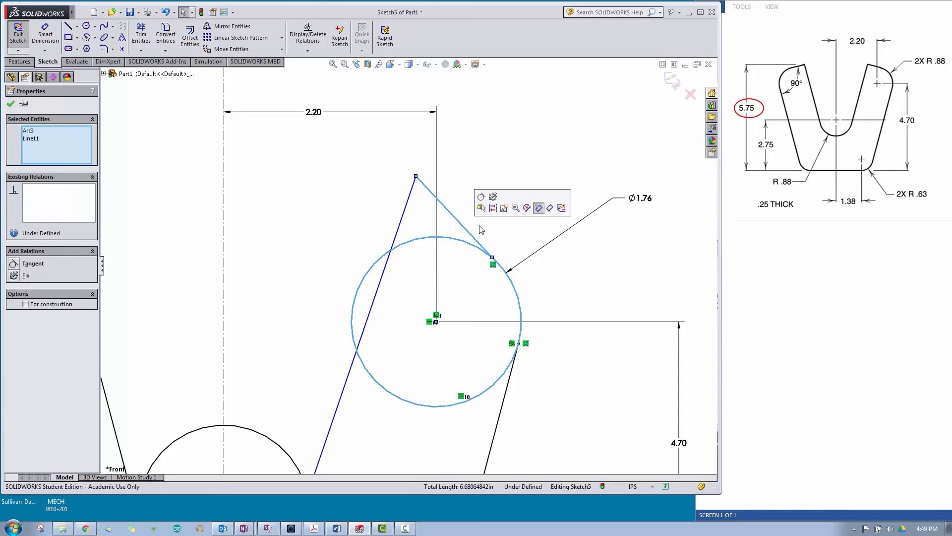
left_click(483, 201)
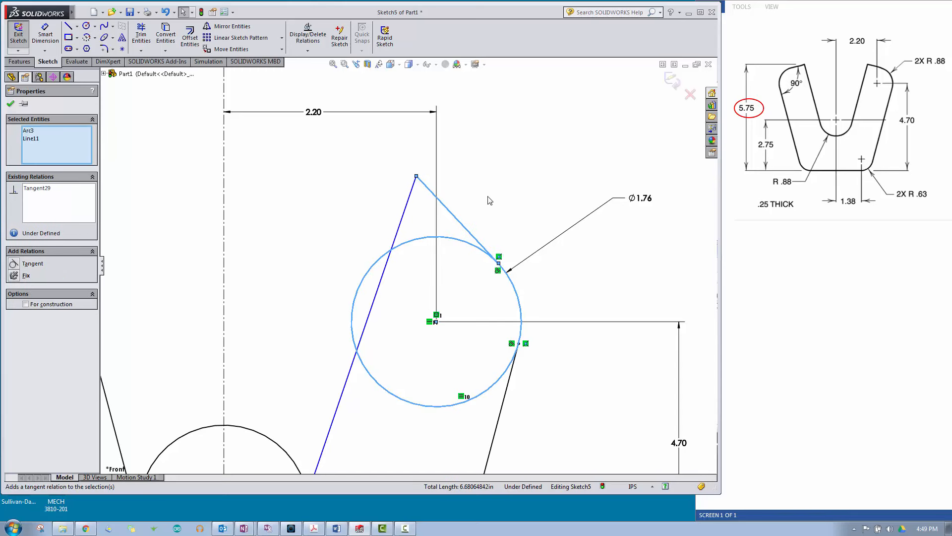
key("Escape")
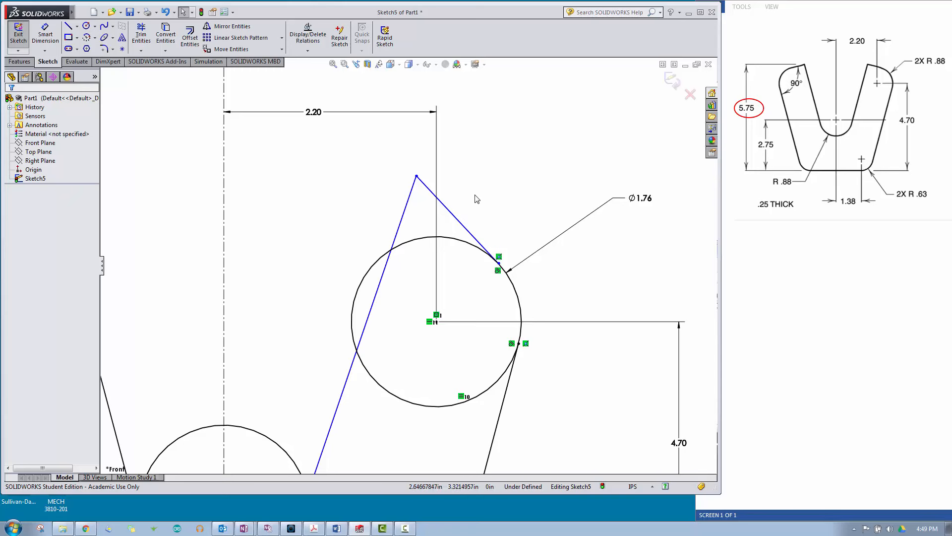
Step: Make the inner right line and the short top line at the upper right circle perpendicular
left_click(458, 220)
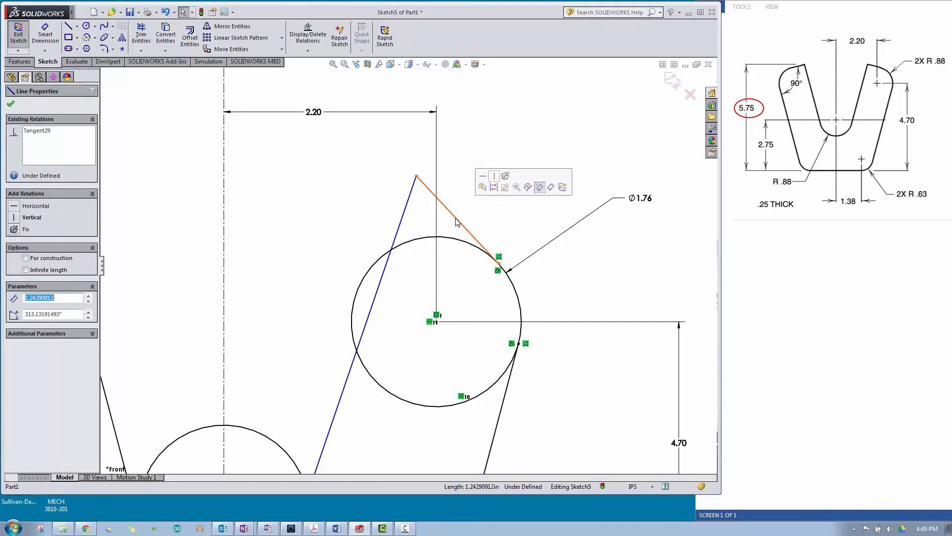
left_click(404, 212, "ctrl")
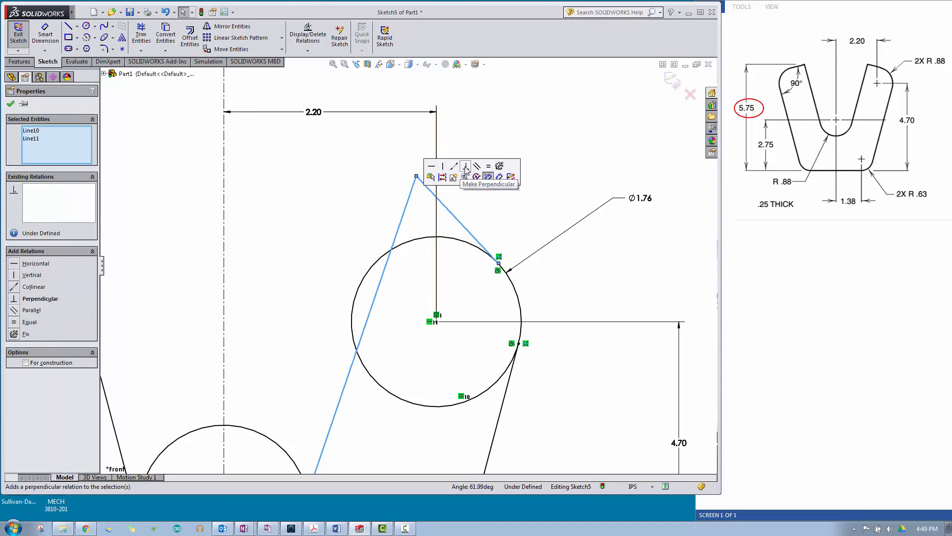
left_click(466, 170)
left_click(467, 170)
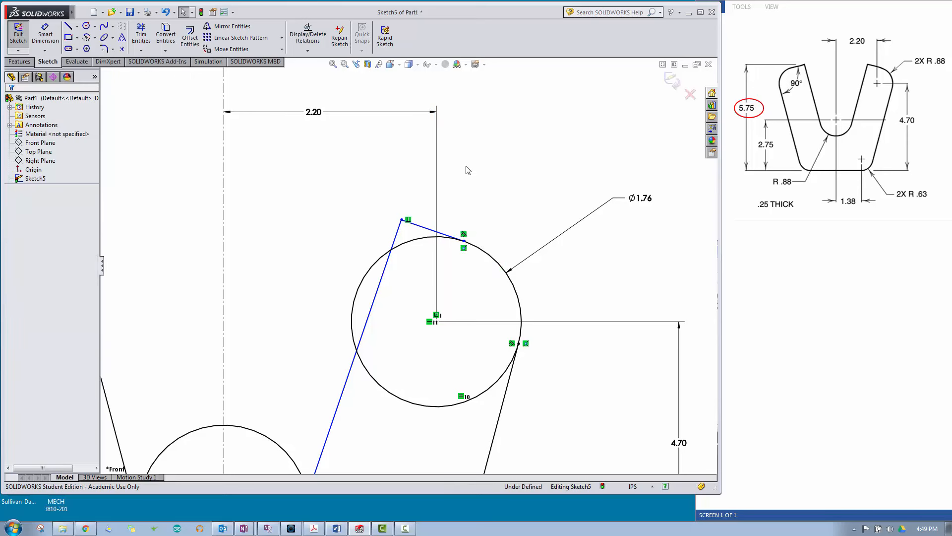
Step: Add a Parallel relation between the inner right line and the outer right tangent line
left_click(369, 314)
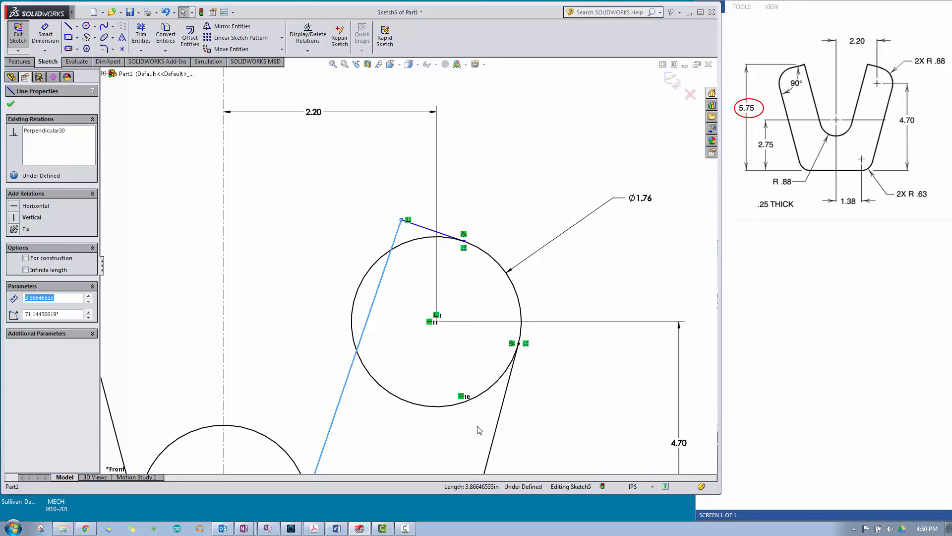
left_click(496, 431, "ctrl")
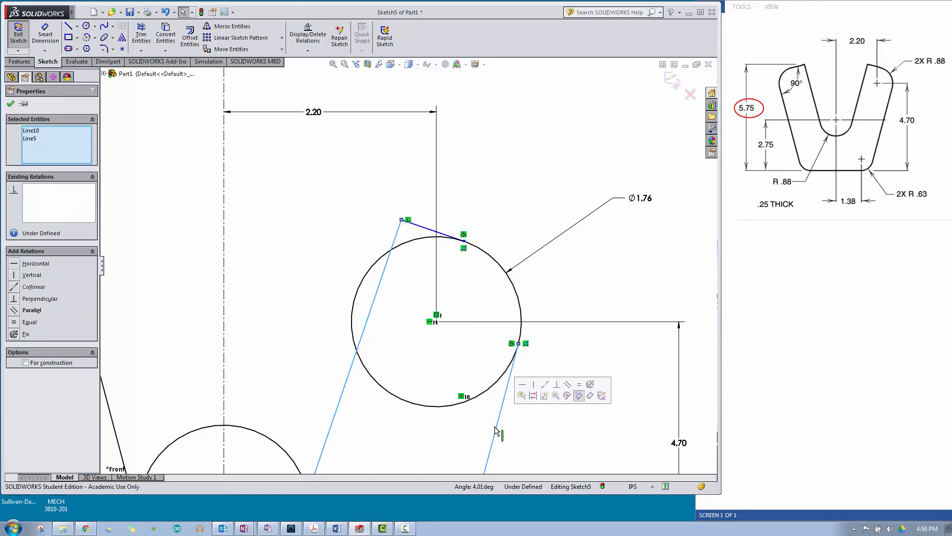
left_click(569, 385)
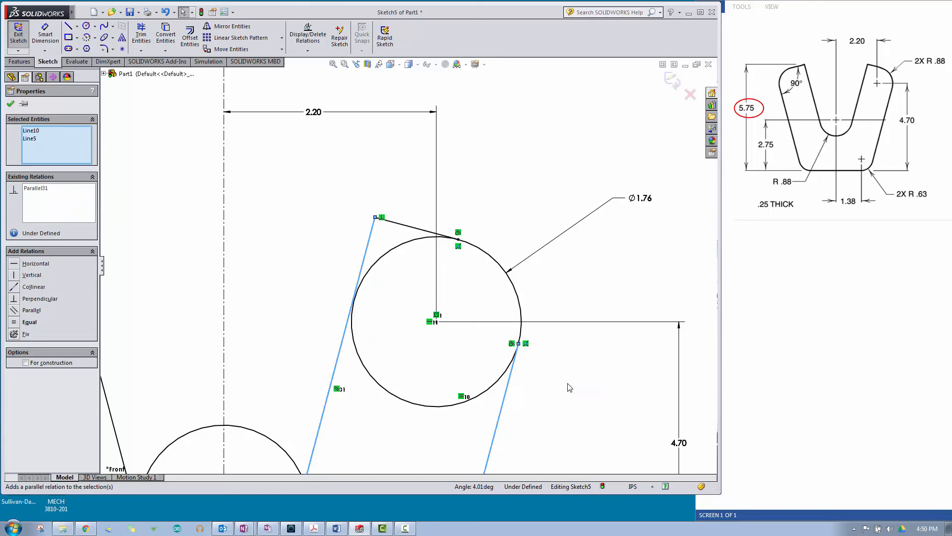
left_click(574, 389)
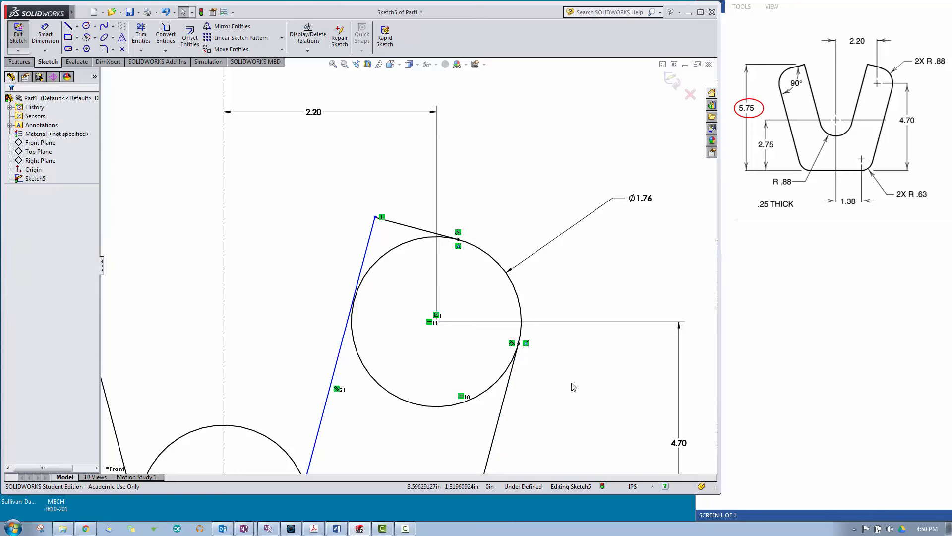
Step: Add a Tangent relation between the inner right line and the middle circle
key("f")
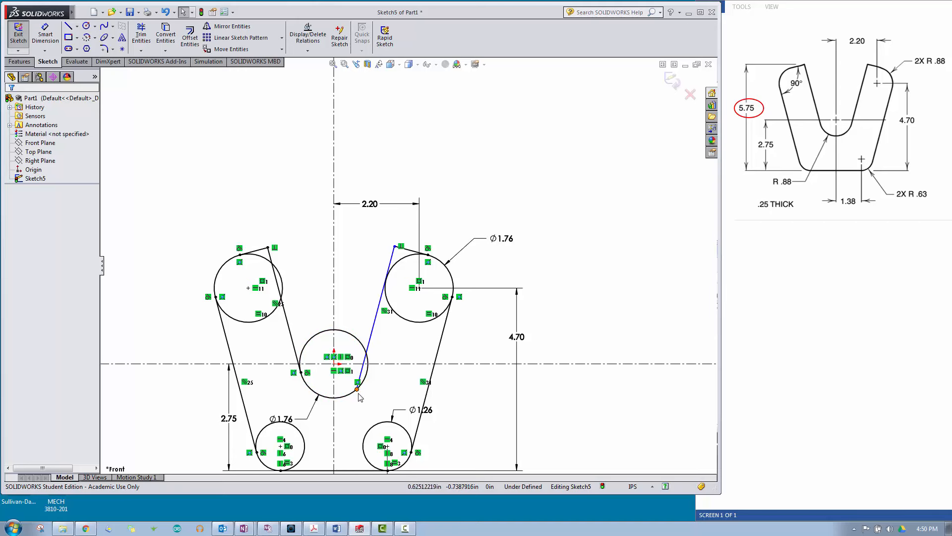
scroll(360, 389, "down", 3)
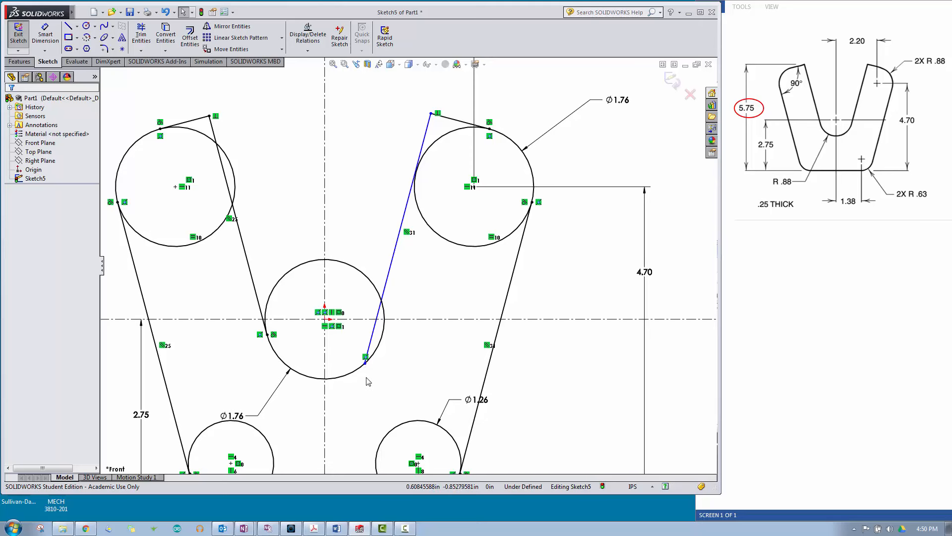
left_click(375, 340)
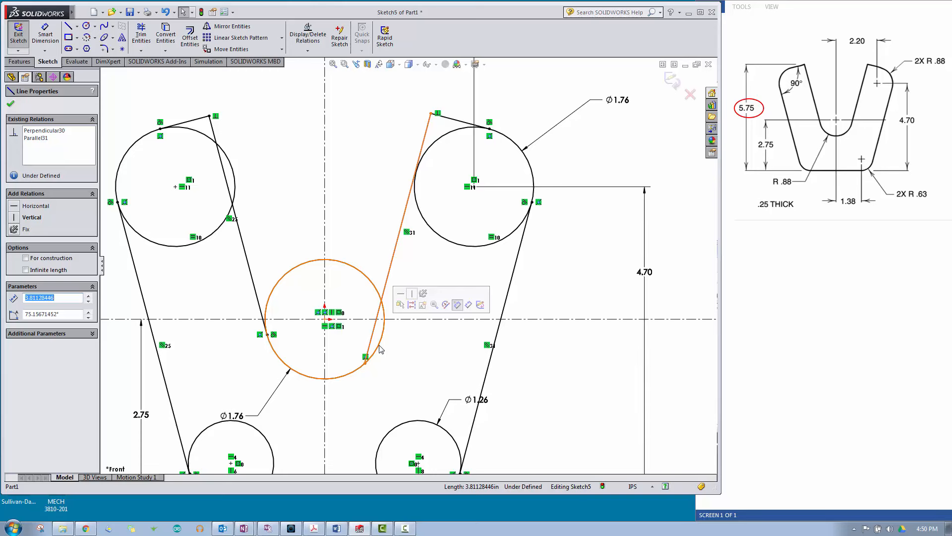
left_click(381, 348, "ctrl")
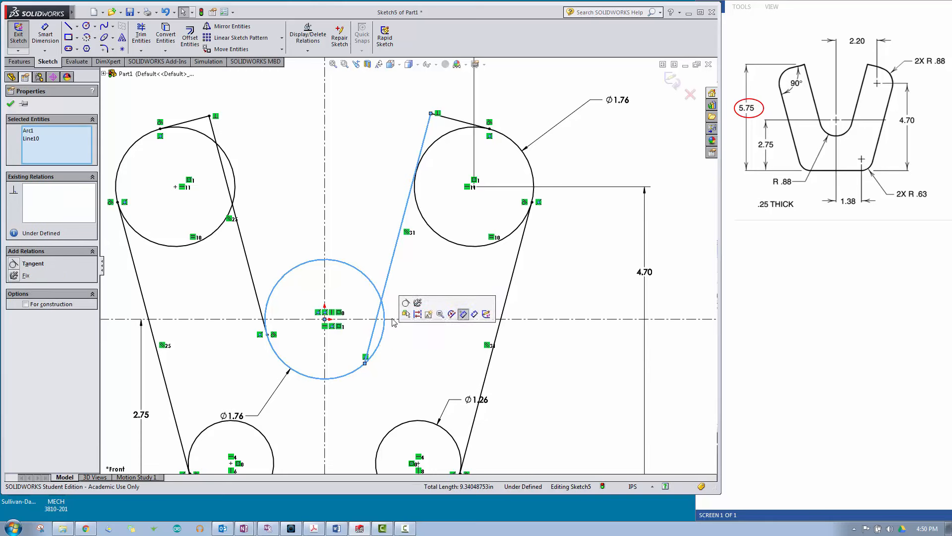
left_click(405, 304)
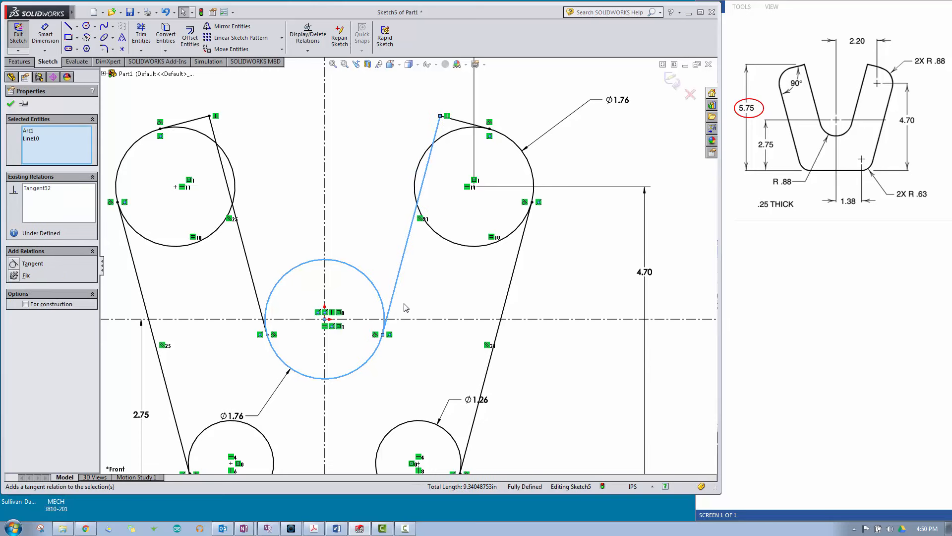
left_click(419, 388)
Step: Move the 4.70 dimension farther right of the profile and the lower right circle's diameter dimension below and right of that circle
key("f")
key("z")
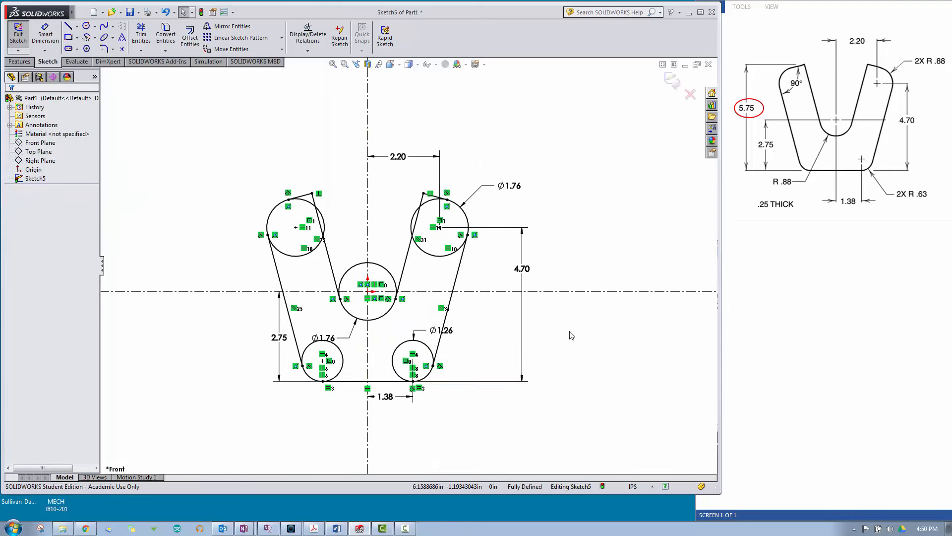
left_click_drag(525, 272, 544, 304)
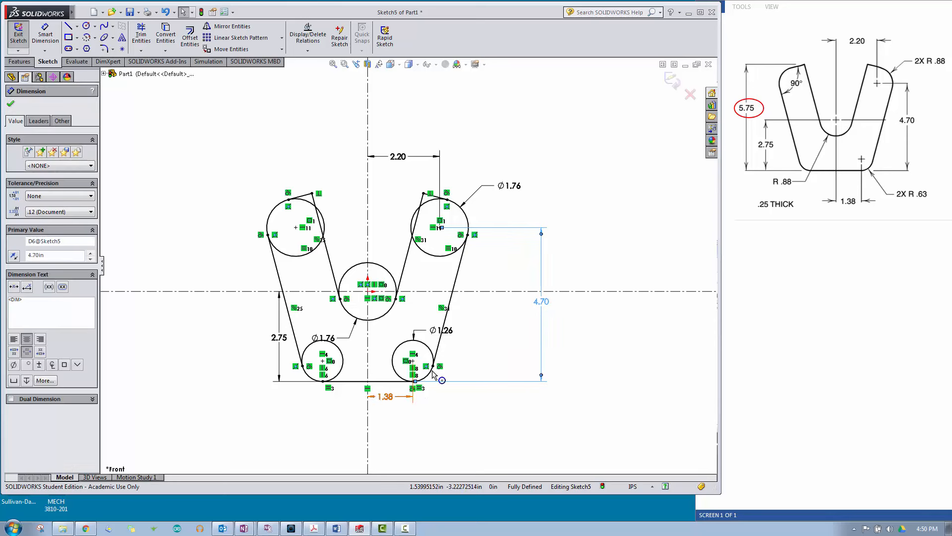
left_click_drag(451, 333, 490, 411)
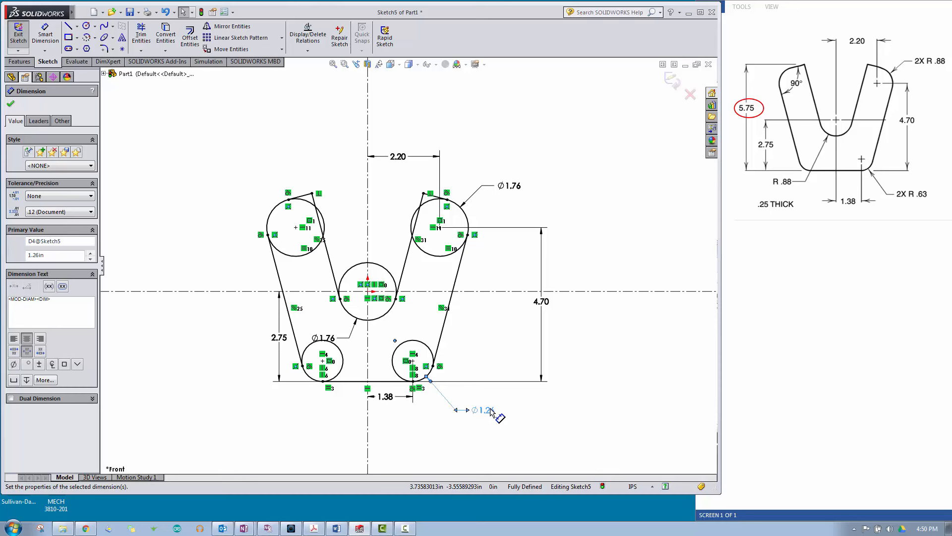
left_click(500, 433)
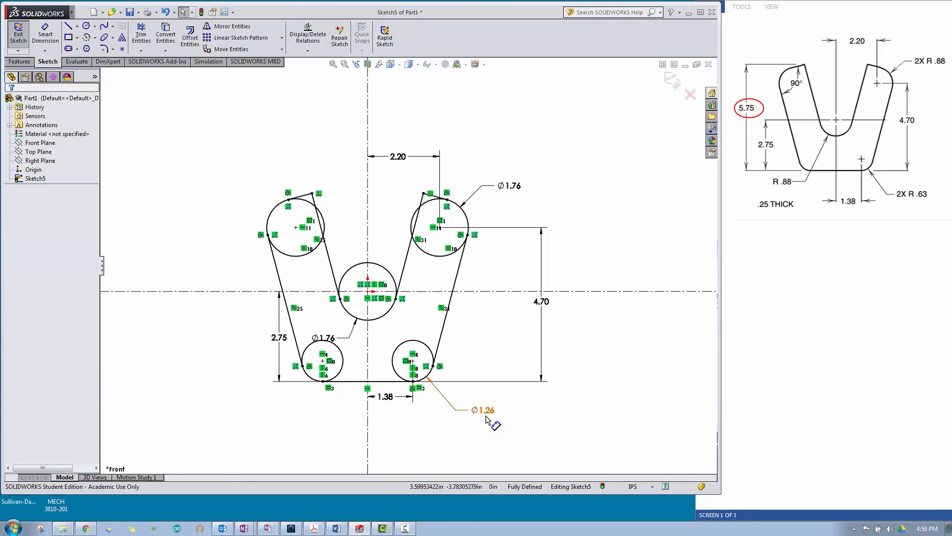
Step: Display the lower right circle's diameter dimension as a radius and add the prefix 2X before the R in its text
right_click(488, 413)
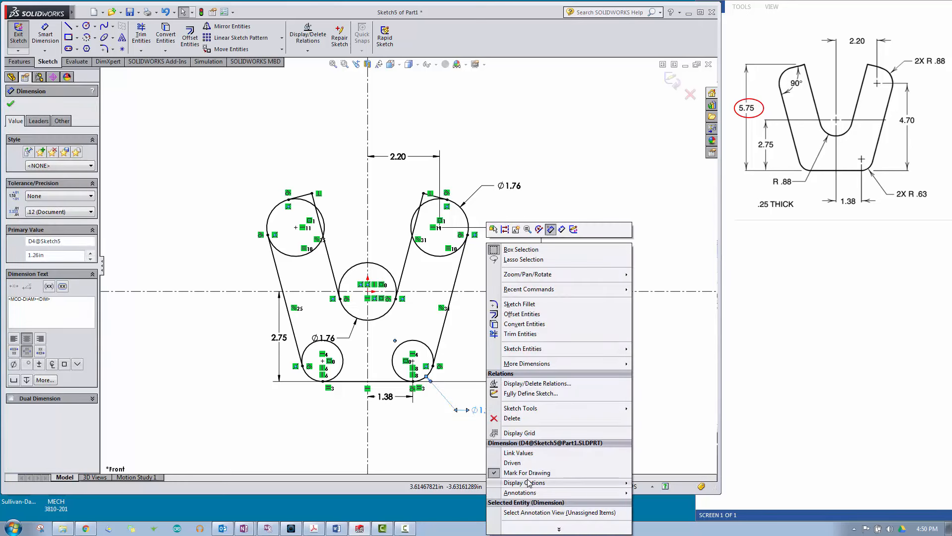
mouse_move(528, 483)
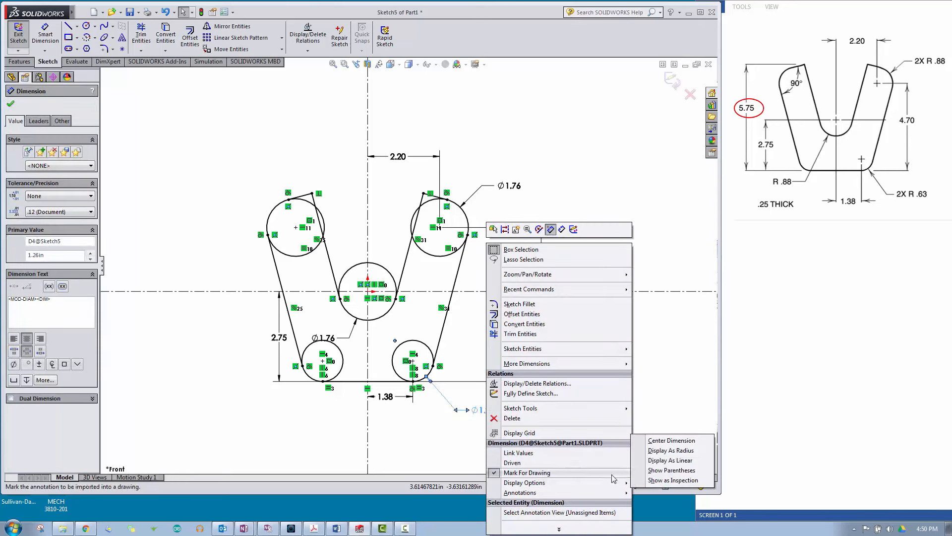
left_click(667, 451)
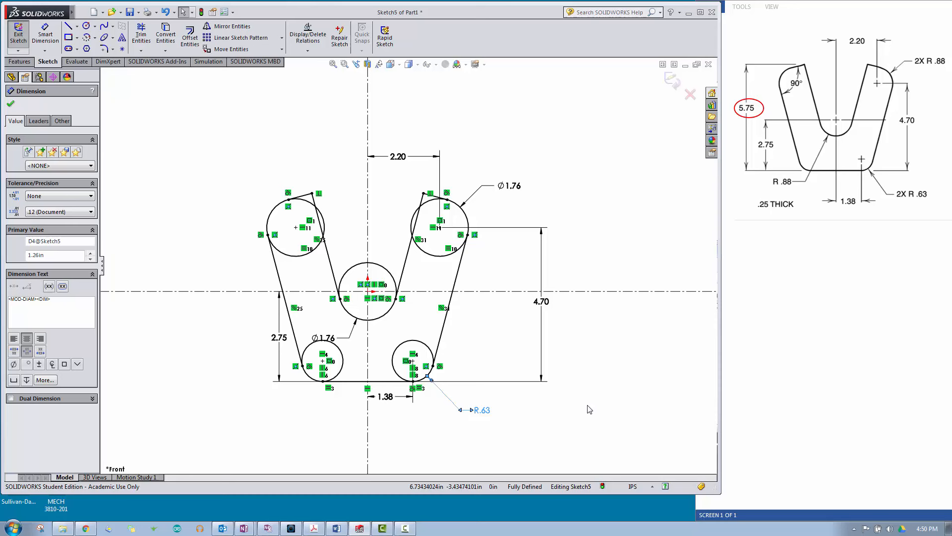
left_click(482, 411)
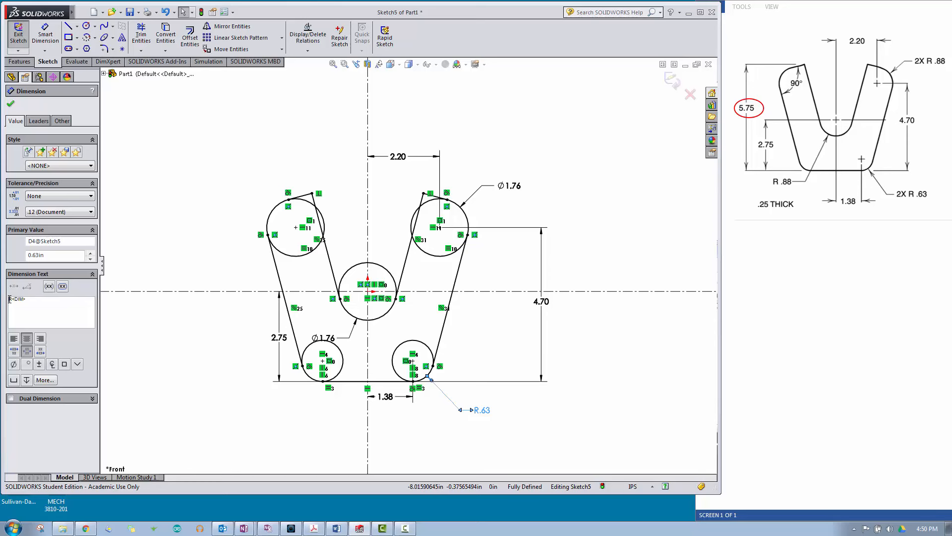
type("2X")
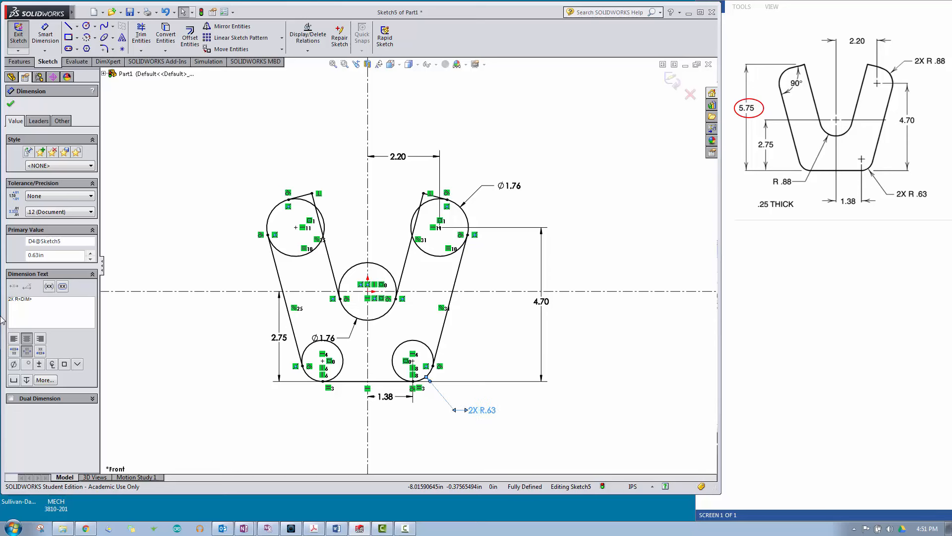
left_click(158, 399)
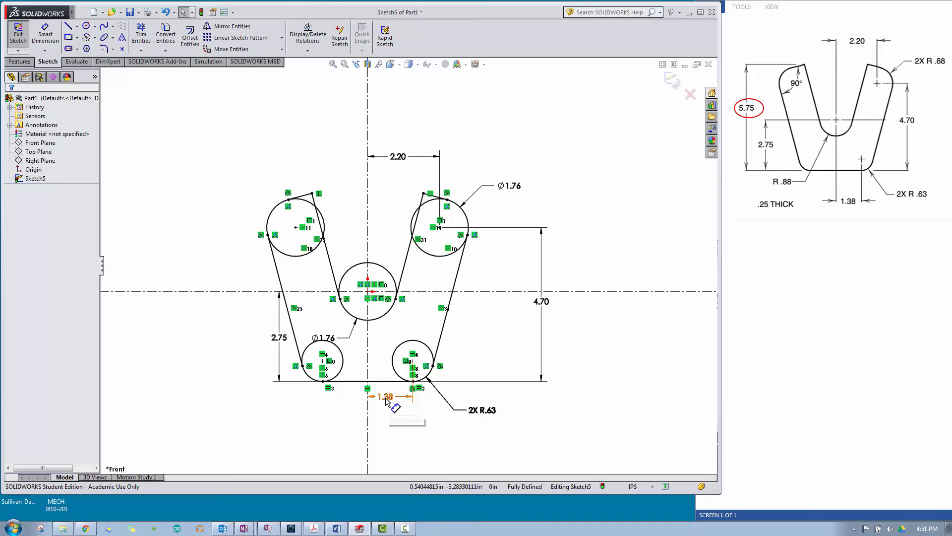
Step: Move the 1.38 dimension farther below the profile and the 2.75 dimension farther to its left
left_click_drag(387, 403, 393, 427)
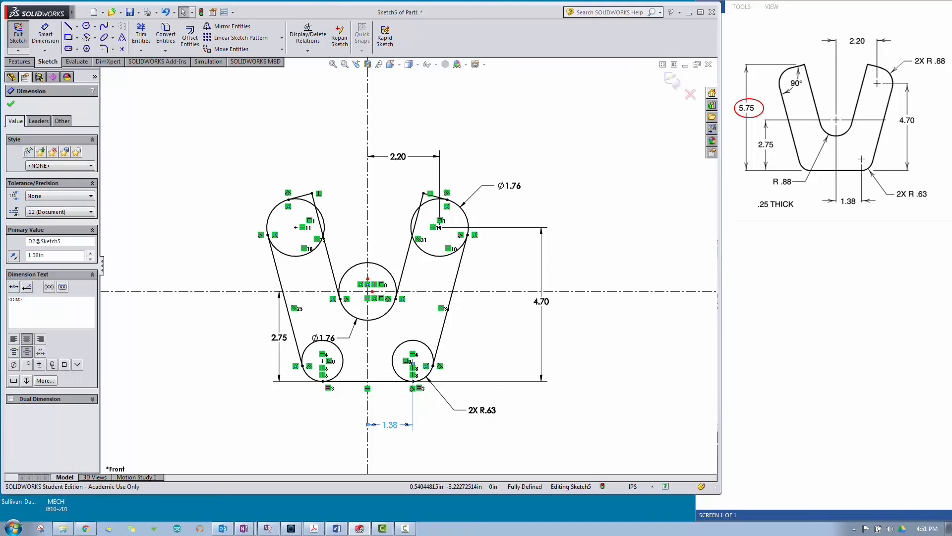
left_click(293, 425)
left_click_drag(279, 337, 231, 337)
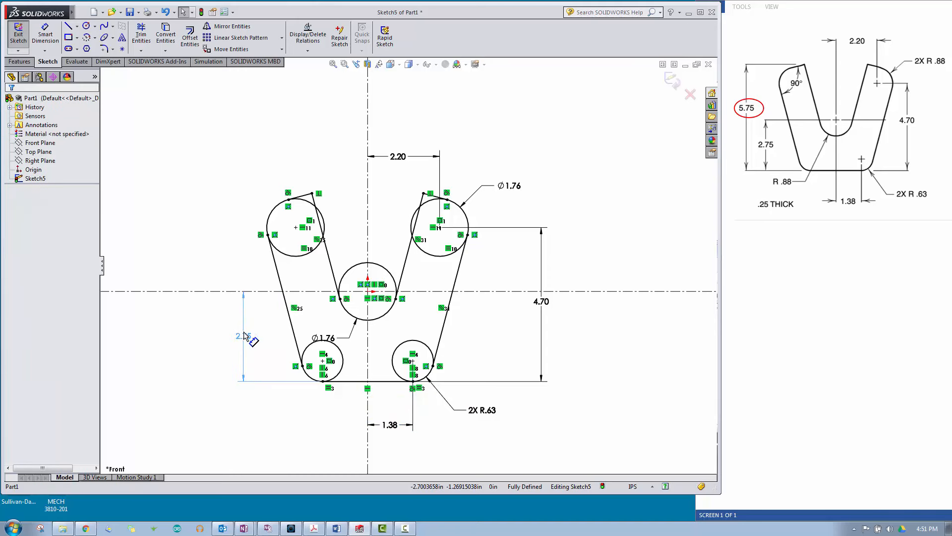
Step: Display the upper right circle's diameter dimension as a radius
left_click(514, 186)
right_click(513, 186)
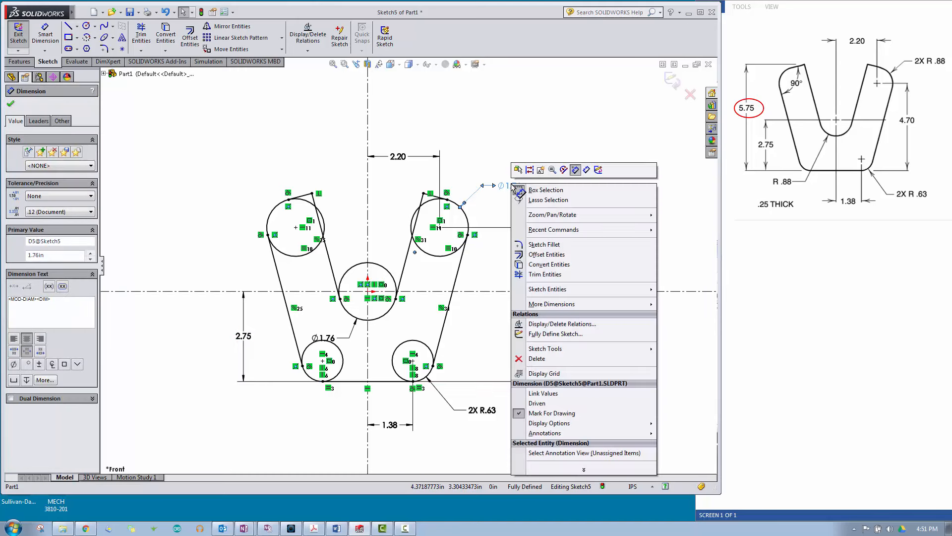
mouse_move(567, 425)
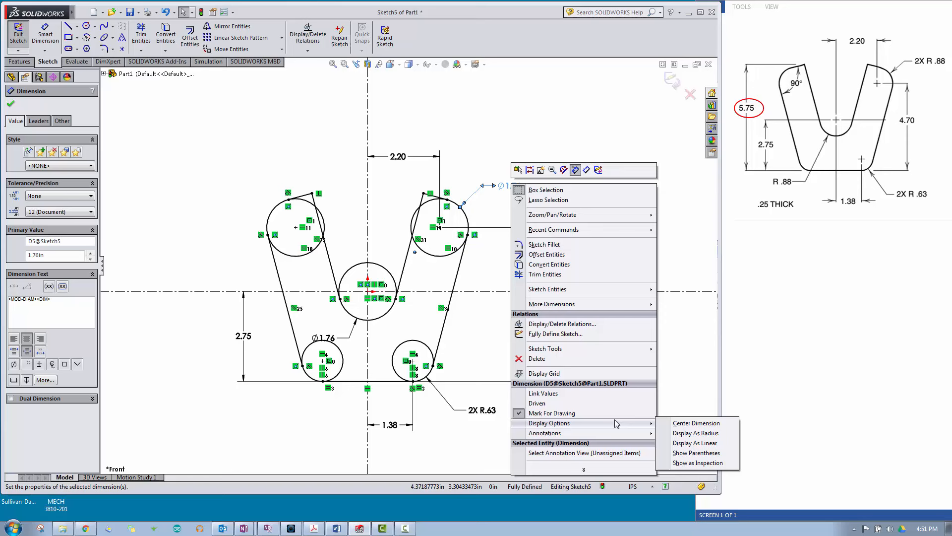
left_click(687, 434)
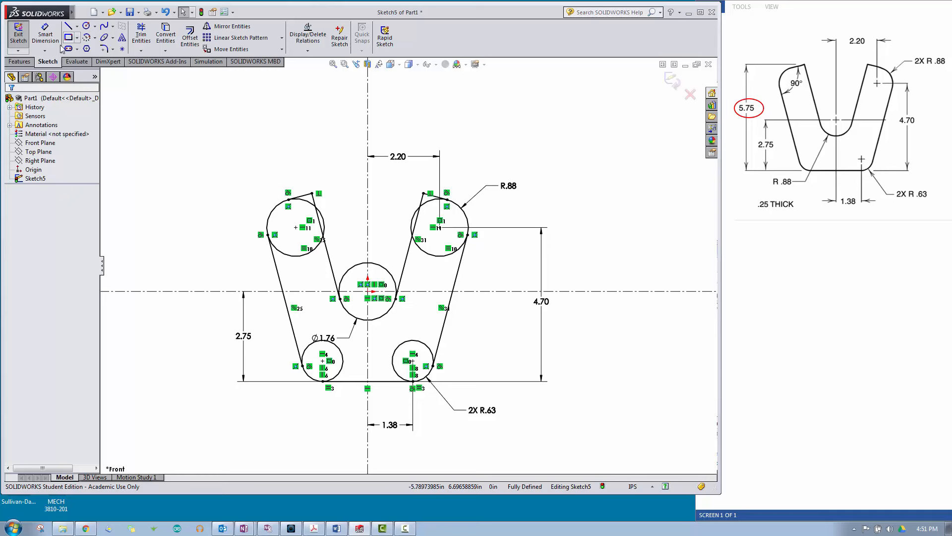
Step: Add a driven overall height dimension from the left arm's inner tip to the bottom line, placed left of the 2.75 dimension
left_click(45, 35)
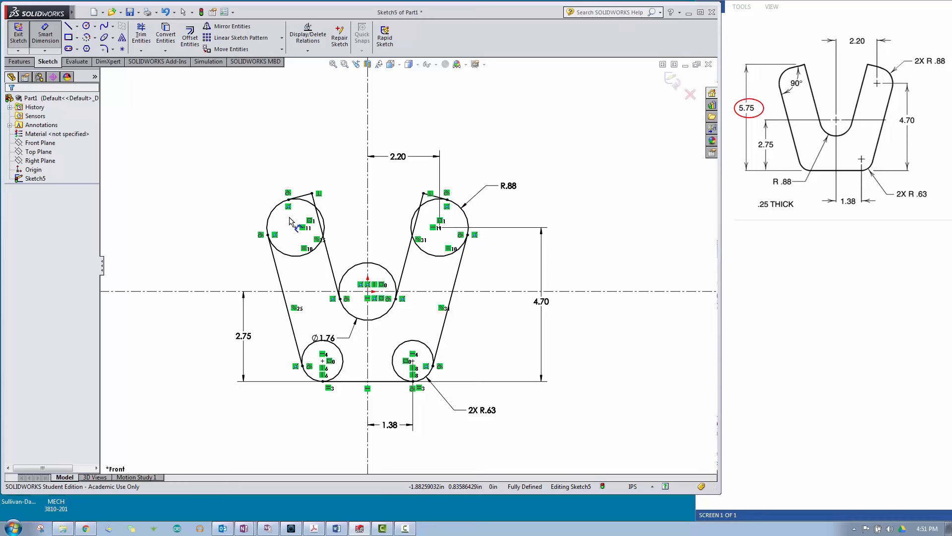
left_click(311, 193)
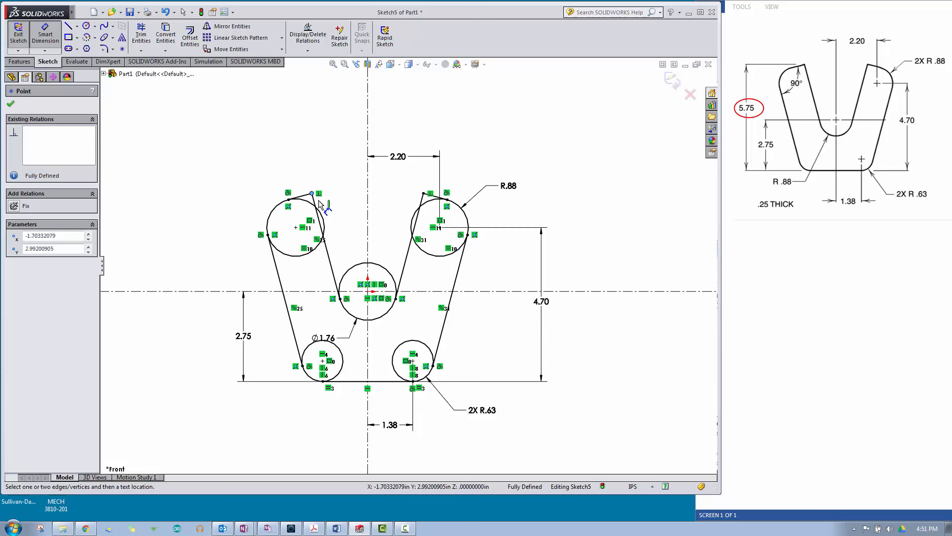
left_click(355, 382)
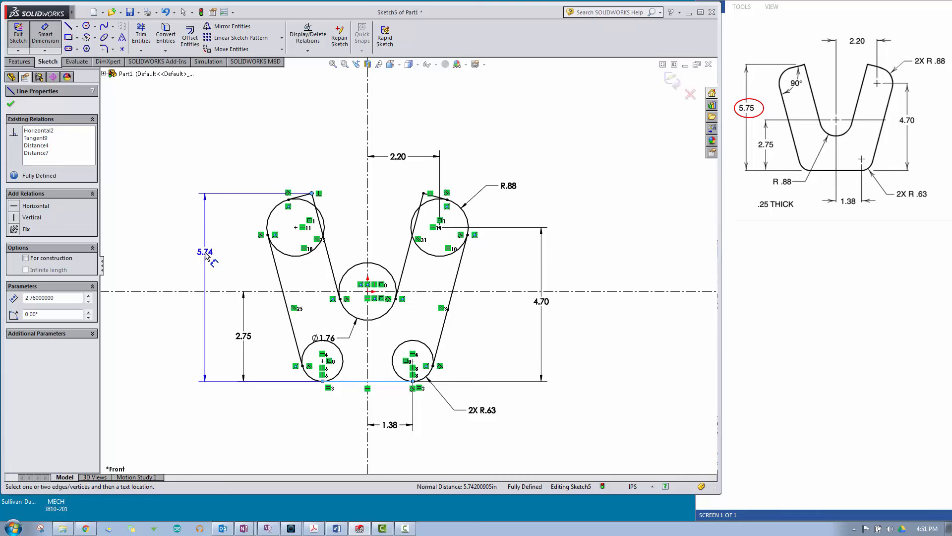
left_click(207, 255)
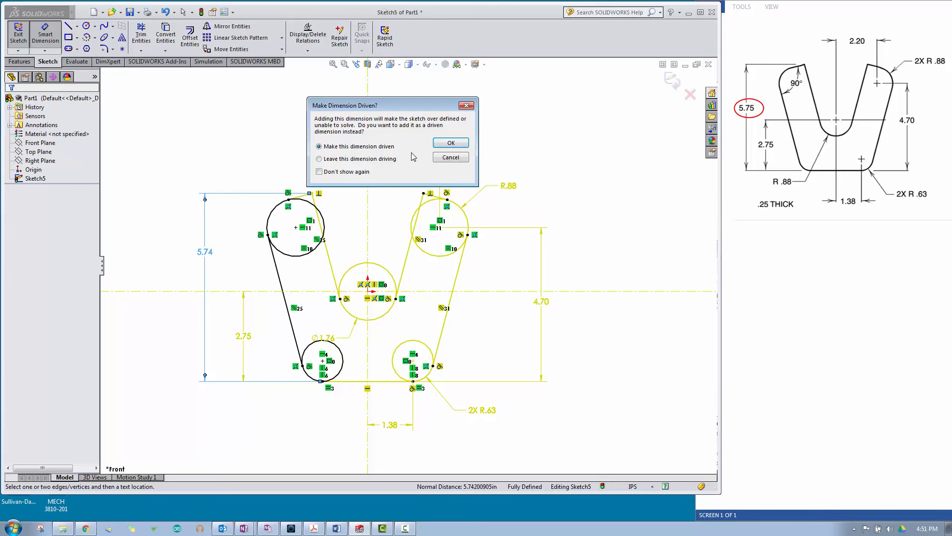
left_click(449, 143)
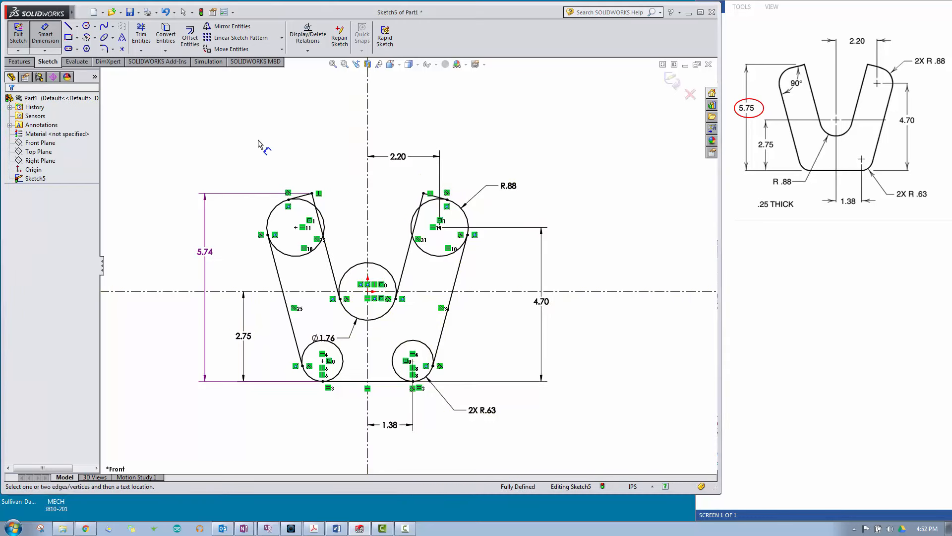
left_click(197, 255)
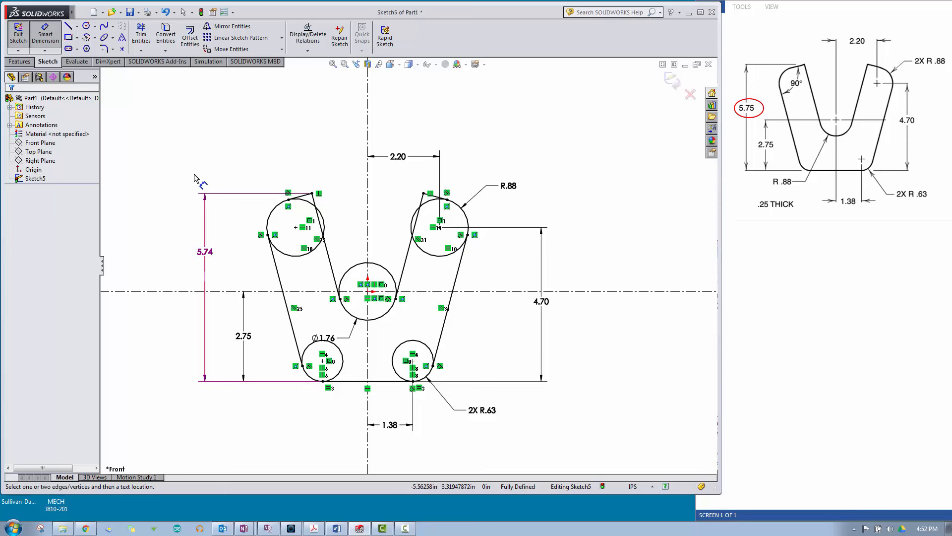
right_click(214, 146)
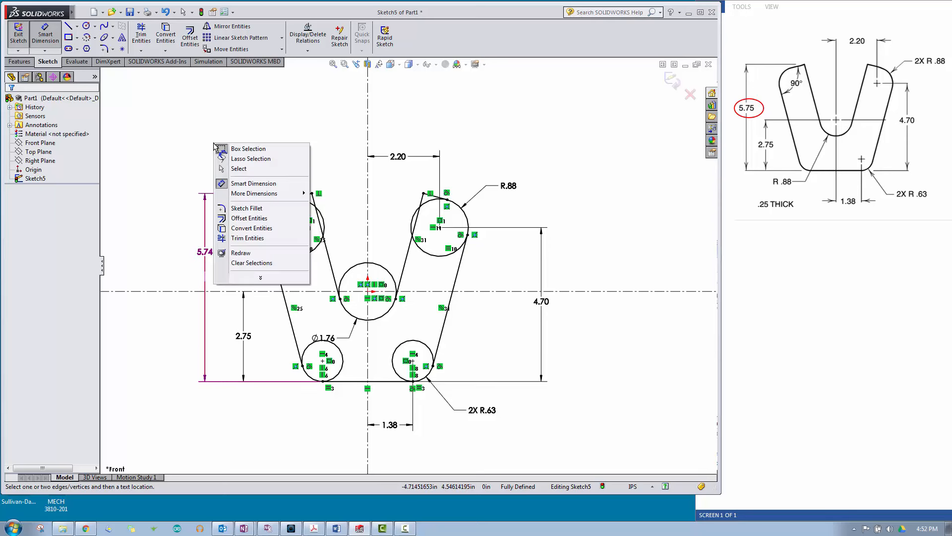
left_click(239, 169)
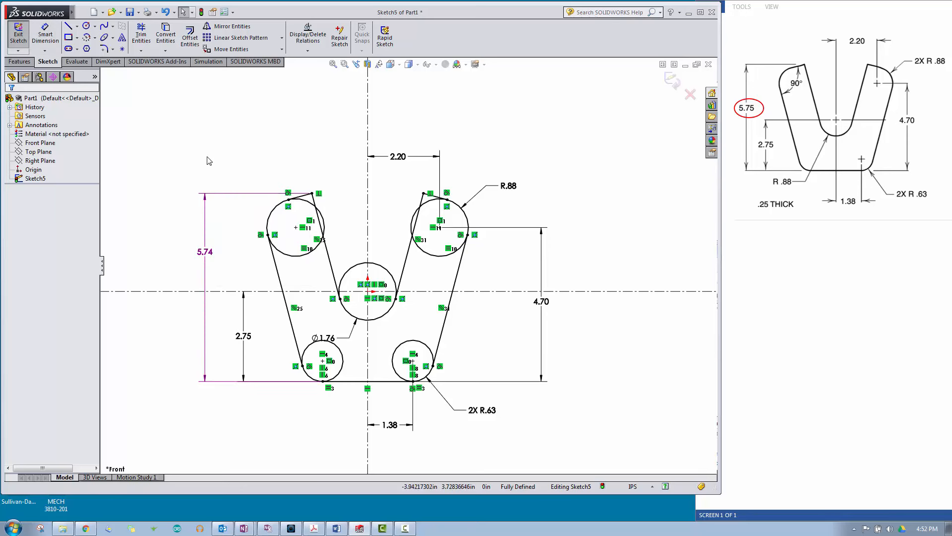
Step: Measure the distance between the left arm's inner tip point and the bottom line, and examine the normal distance
left_click(77, 62)
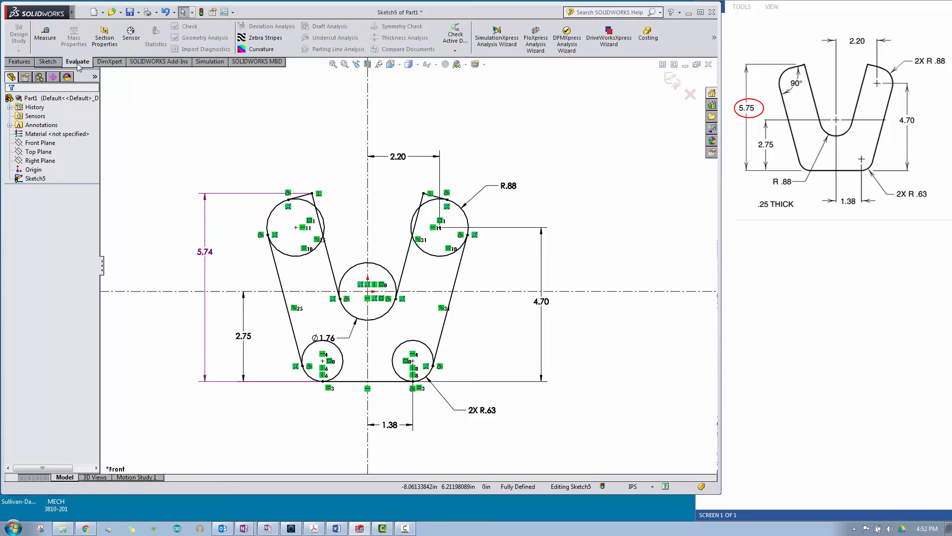
left_click(46, 35)
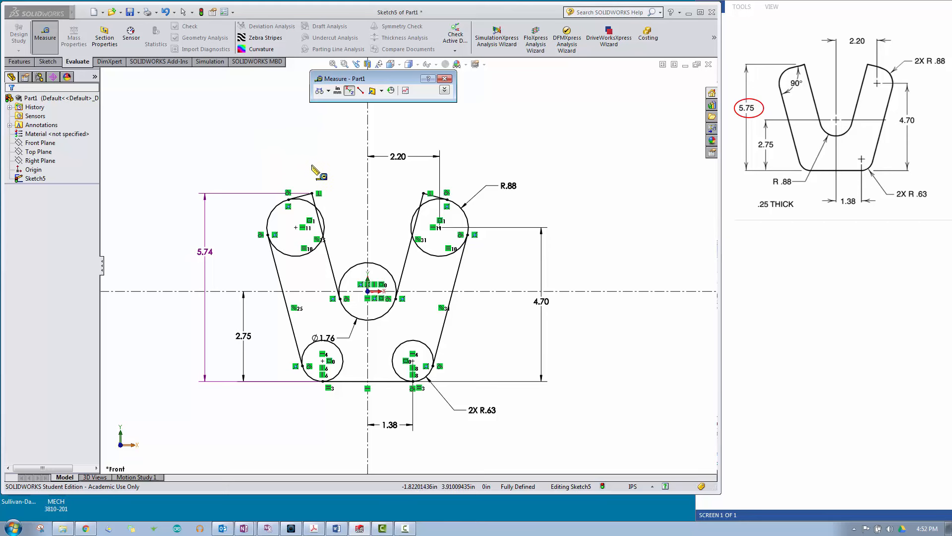
left_click(311, 193)
left_click(312, 193)
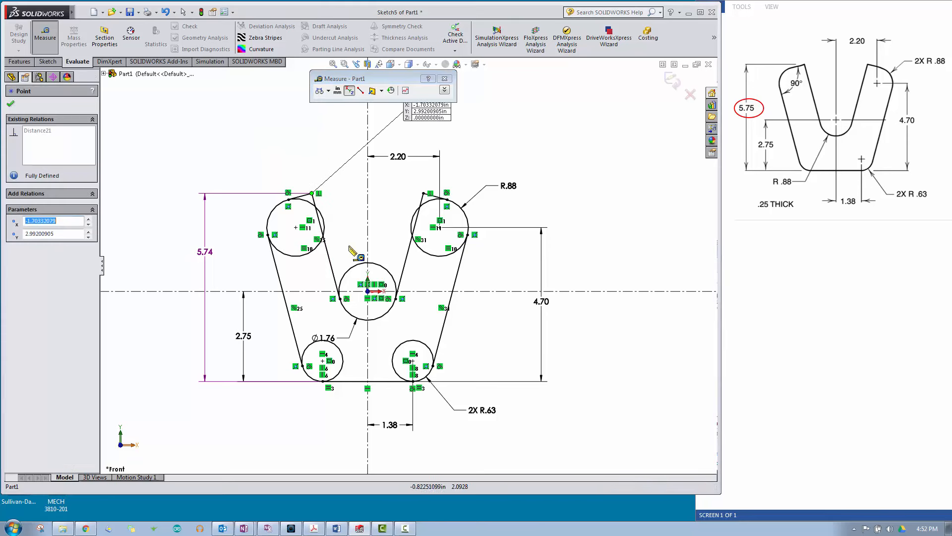
left_click(352, 381)
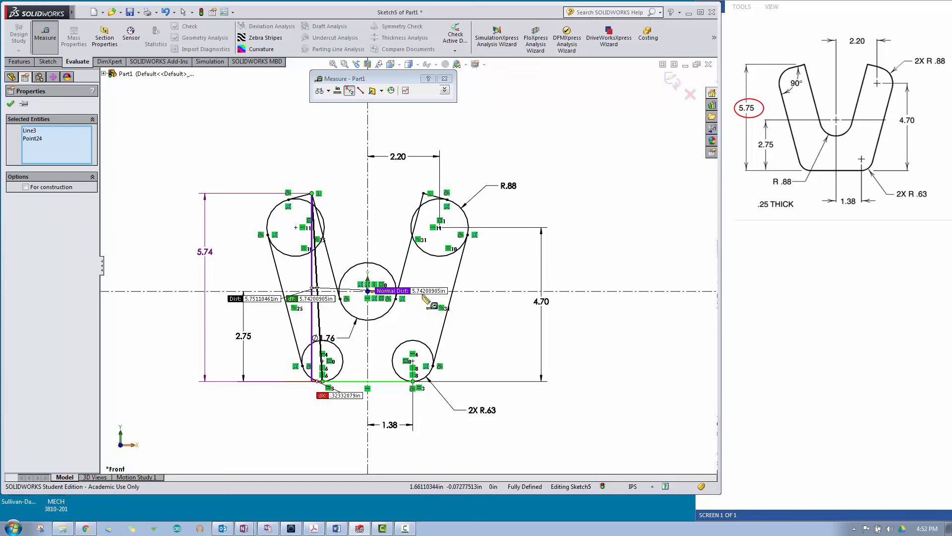
scroll(402, 301, "down", 5)
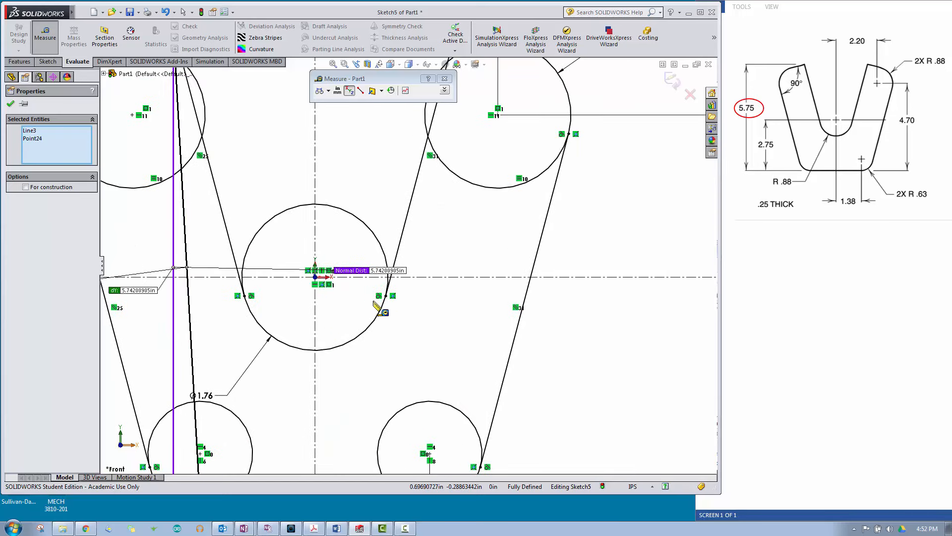
scroll(391, 271, "up", 3)
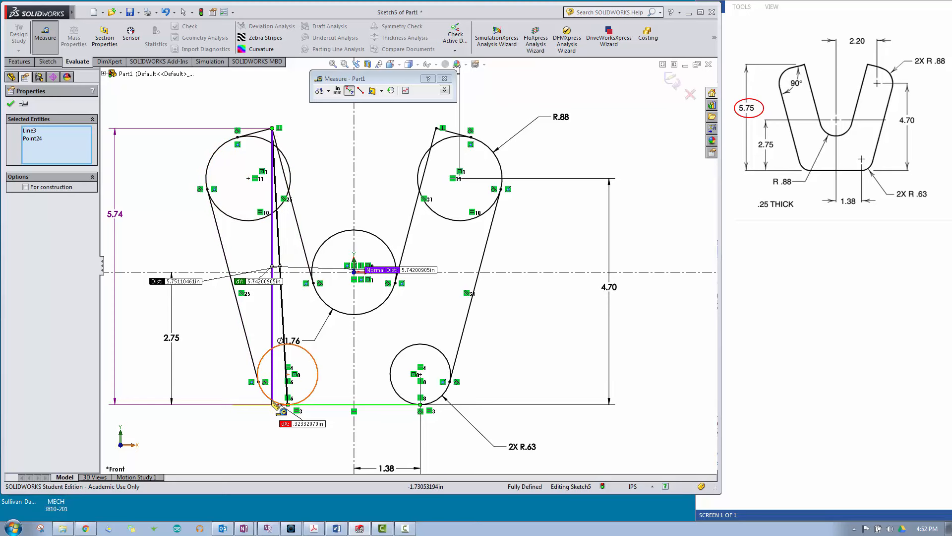
scroll(278, 408, "down", 3)
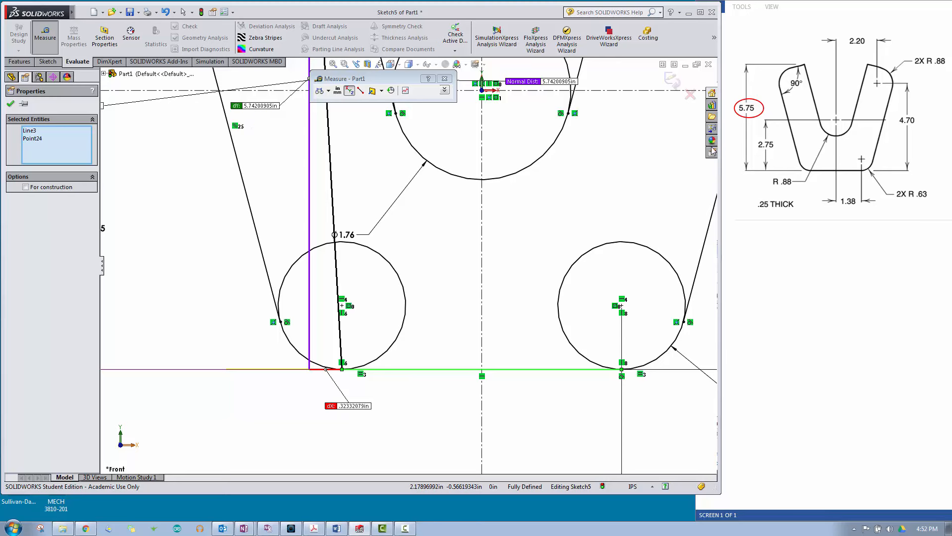
scroll(417, 298, "up", 5)
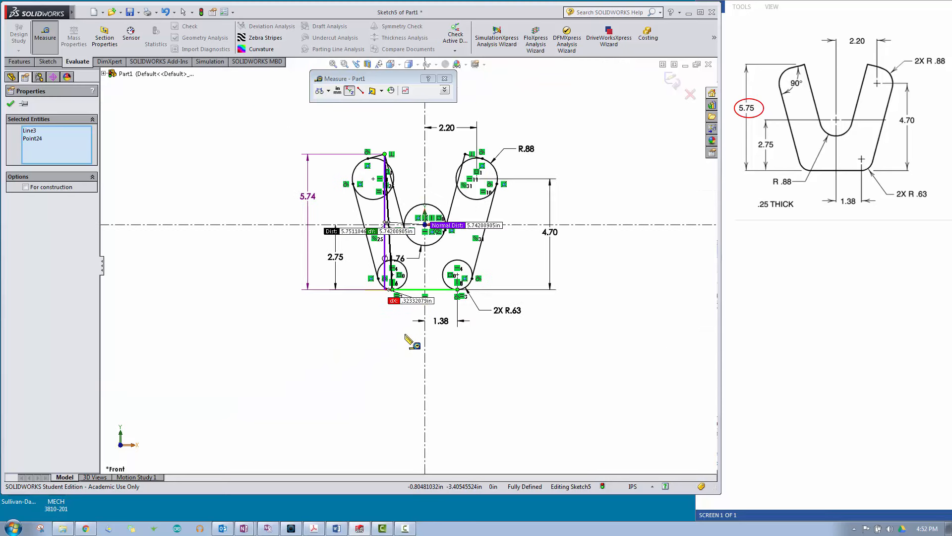
scroll(464, 109, "down", 3)
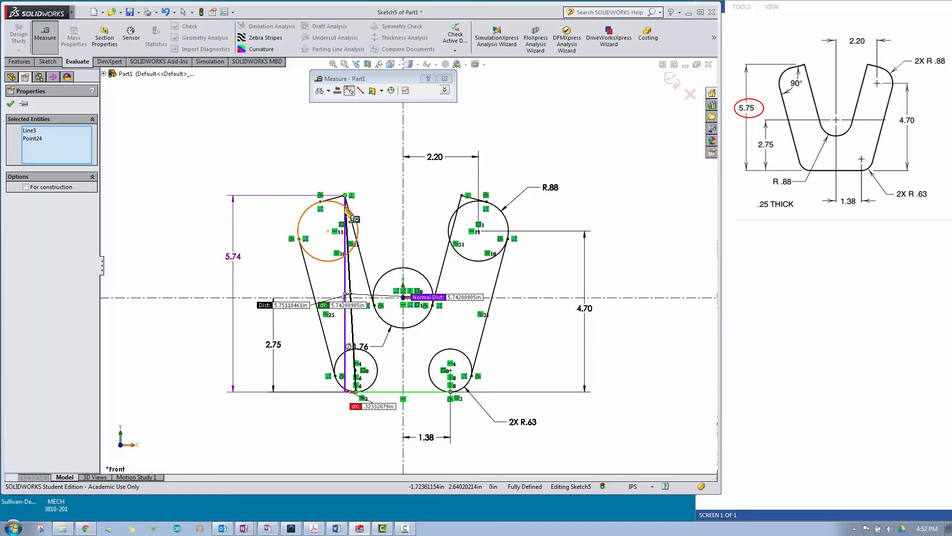
left_click(444, 79)
left_click(319, 161)
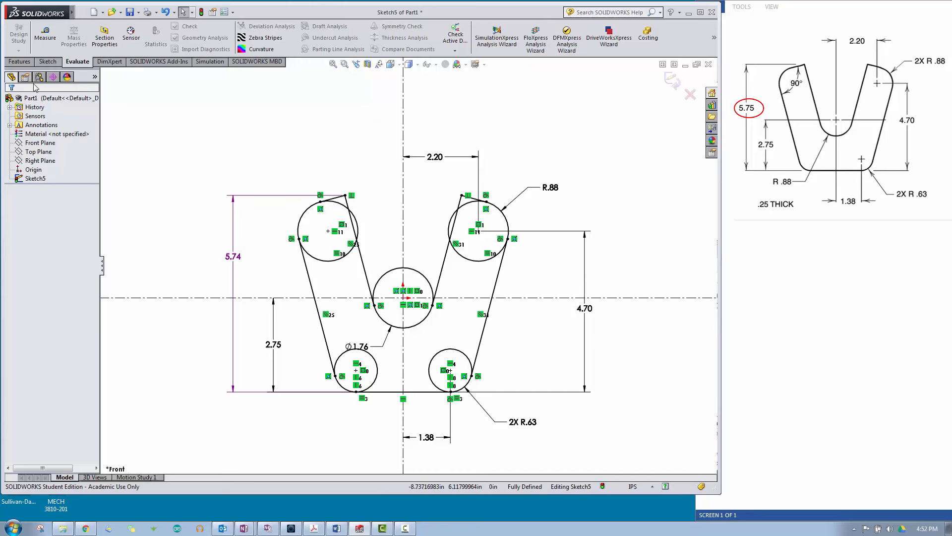
Step: Start an Extruded Boss/Base from the sketch and select the two lower circle regions and the main body region as contours
left_click(17, 63)
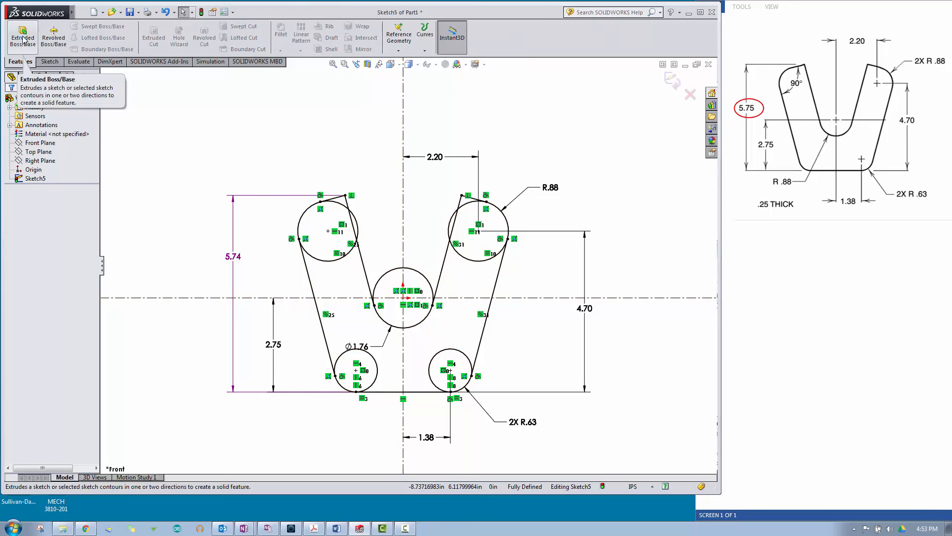
left_click(22, 39)
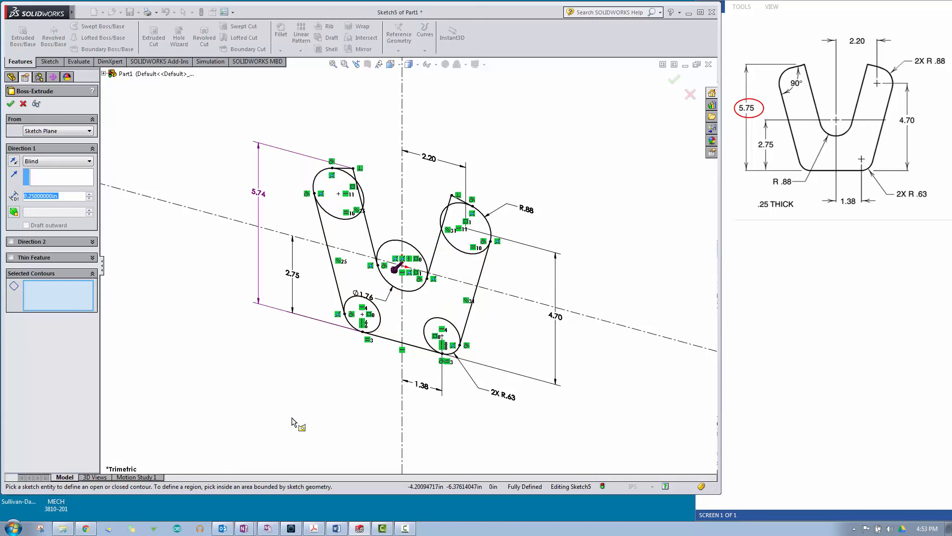
left_click(374, 323)
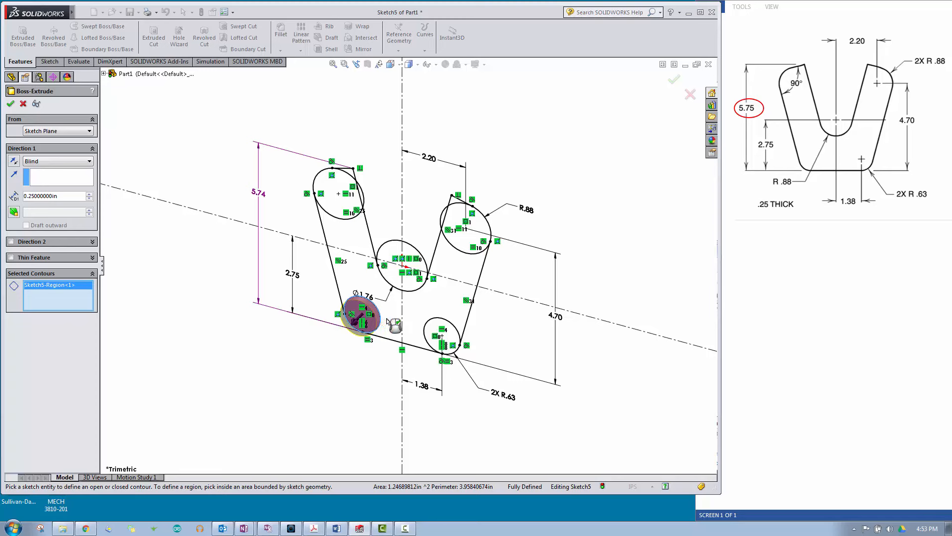
left_click(392, 325)
left_click(425, 339)
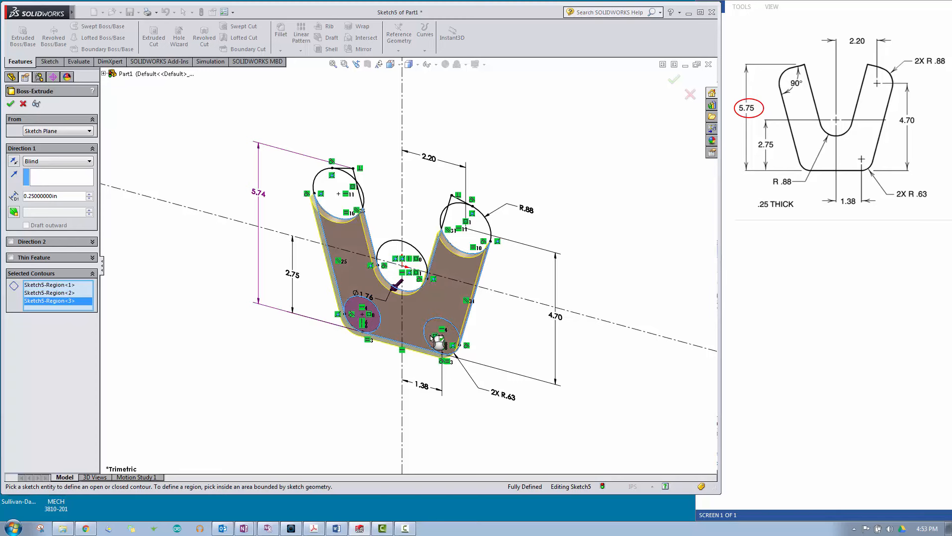
Step: Add the circle and corner regions at both arm tips to the contours, excluding the middle circle, and extrude the plate 0.25 in
scroll(356, 203, "down", 2)
scroll(356, 203, "down", 2)
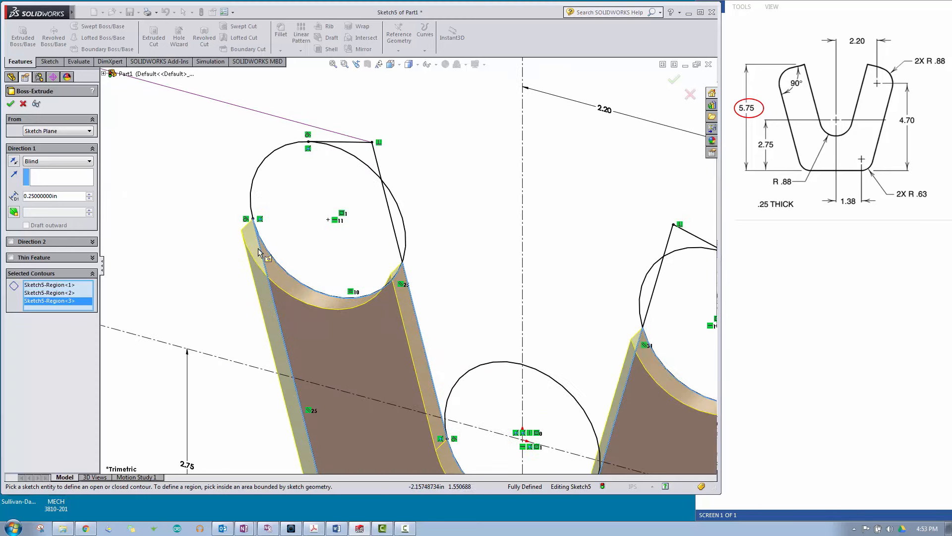
left_click(297, 229)
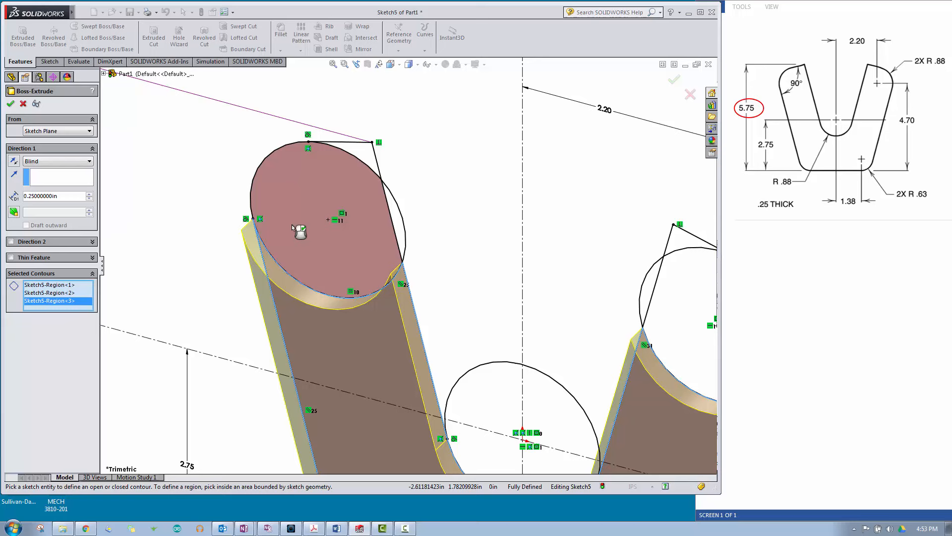
left_click(358, 151)
scroll(283, 329, "up", 3)
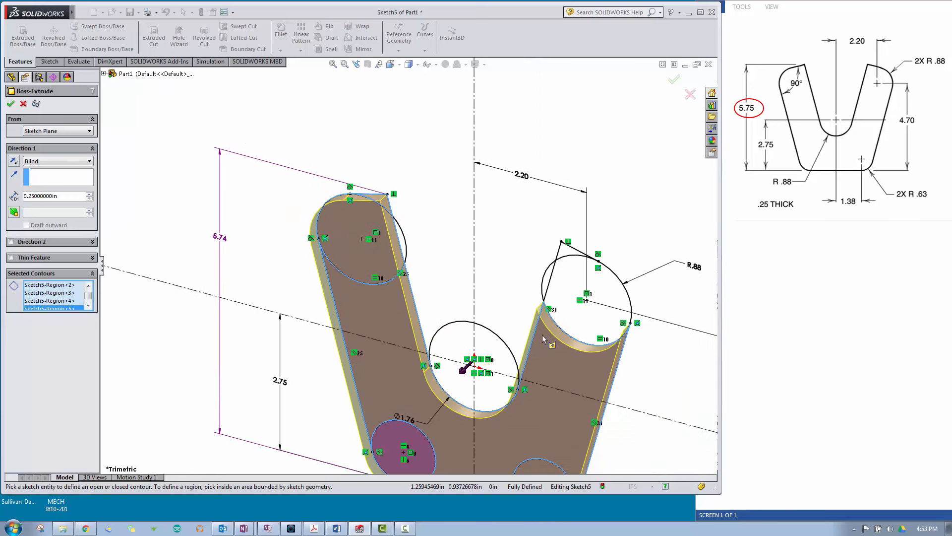
left_click(565, 276)
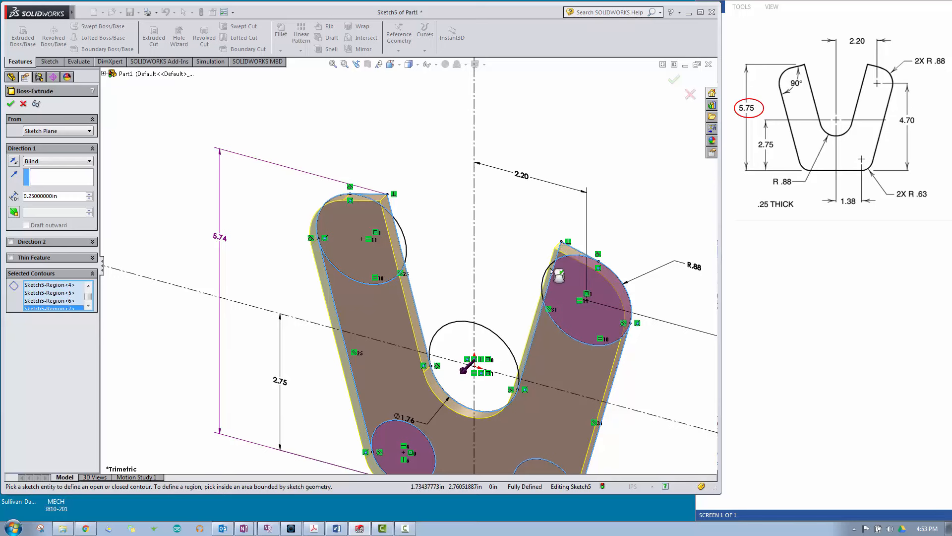
left_click(451, 383)
middle_click_drag(451, 383, 480, 321)
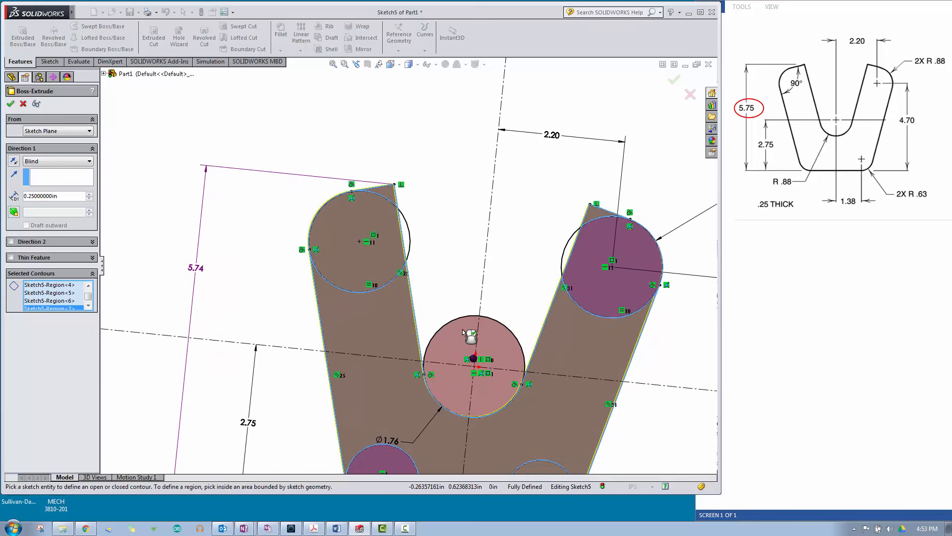
scroll(469, 333, "up", 3)
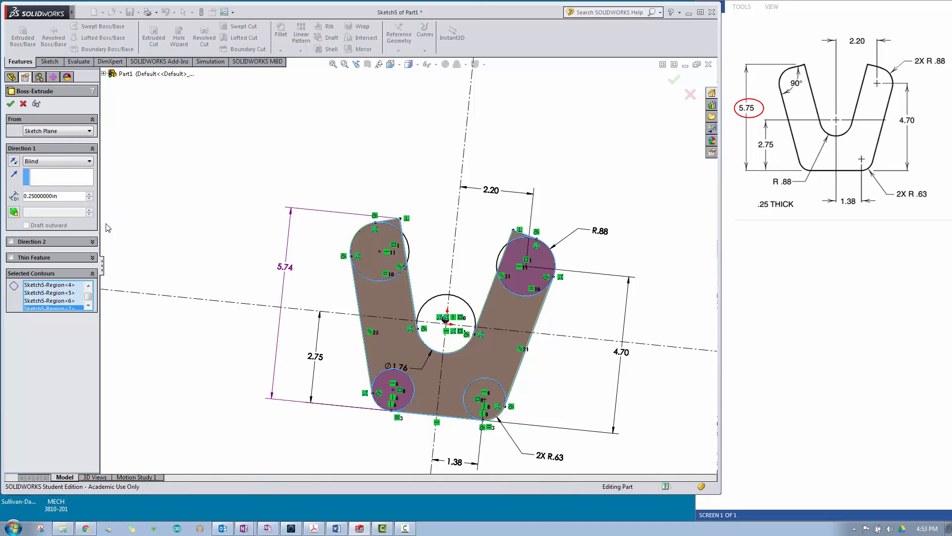
key("Return")
Step: Evaluate the extruded plate's mass properties and highlight its volume and surface area
middle_click_drag(234, 248, 178, 315)
scroll(466, 392, "down", 2)
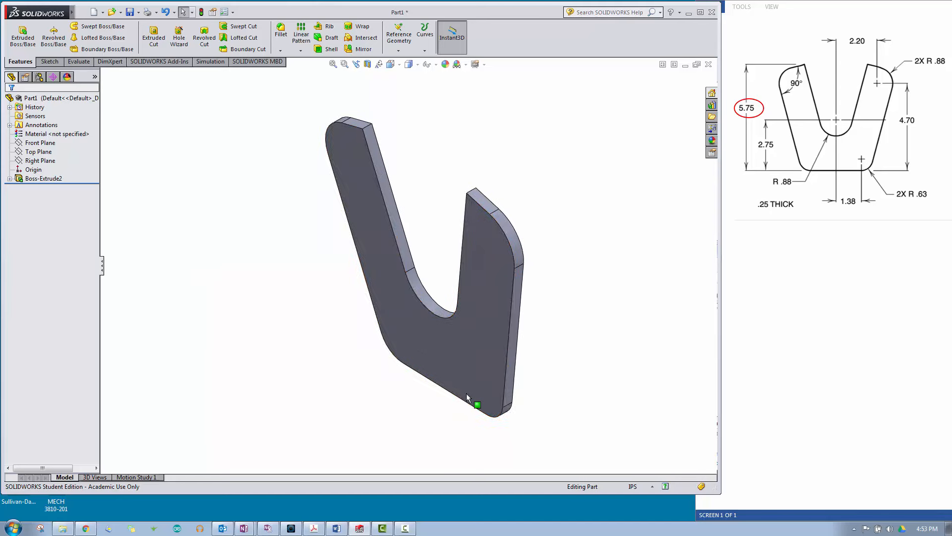
left_click(78, 62)
left_click(74, 33)
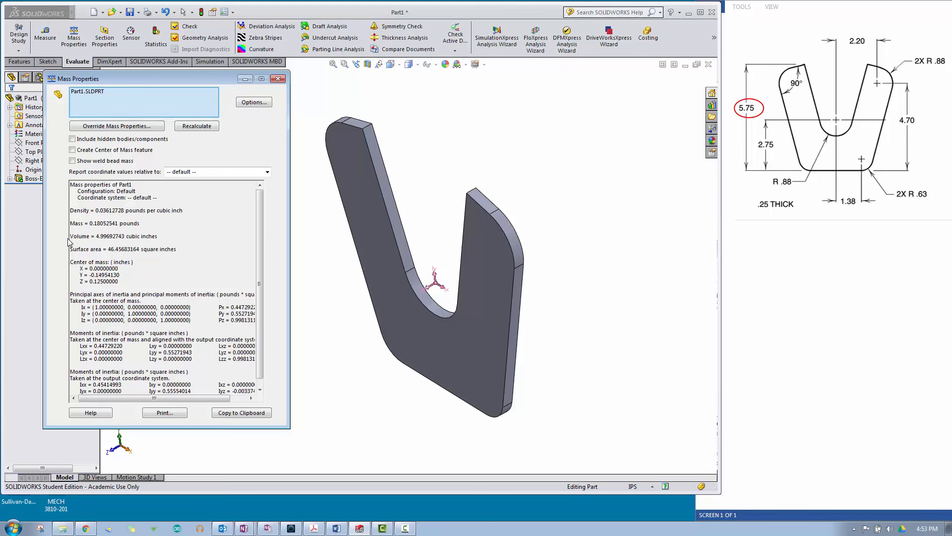
left_click_drag(72, 238, 182, 250)
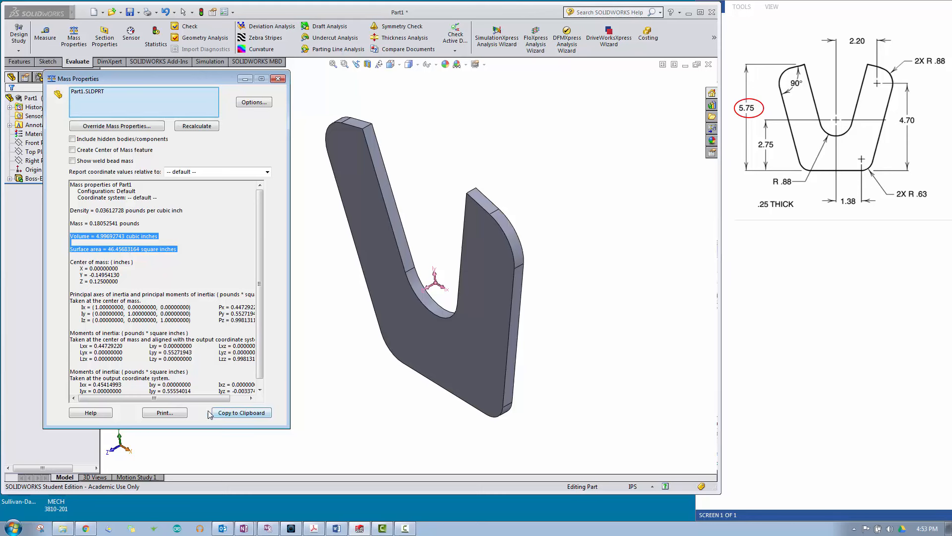
Step: Set the mass properties report to custom units settings with 3 decimal places, keeping inches and pounds
left_click(252, 102)
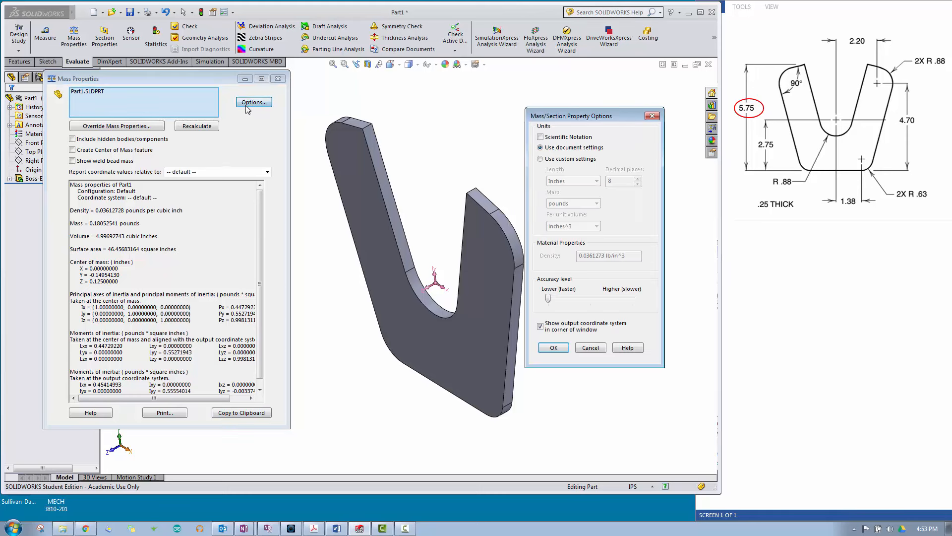
left_click(540, 159)
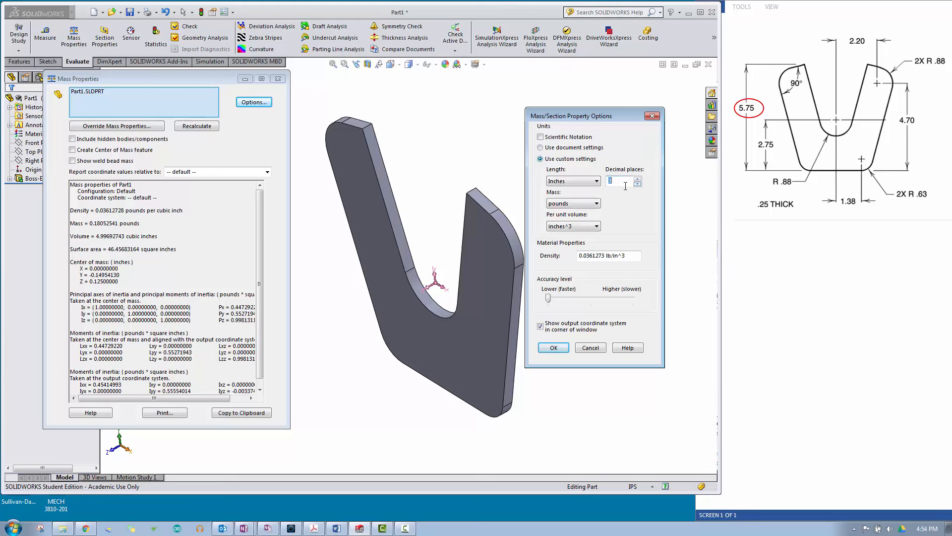
left_click(559, 348)
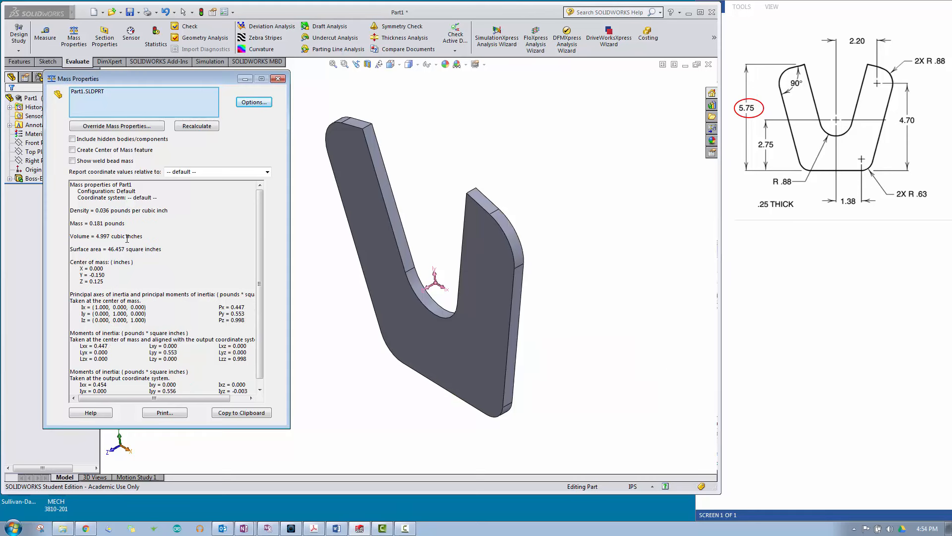